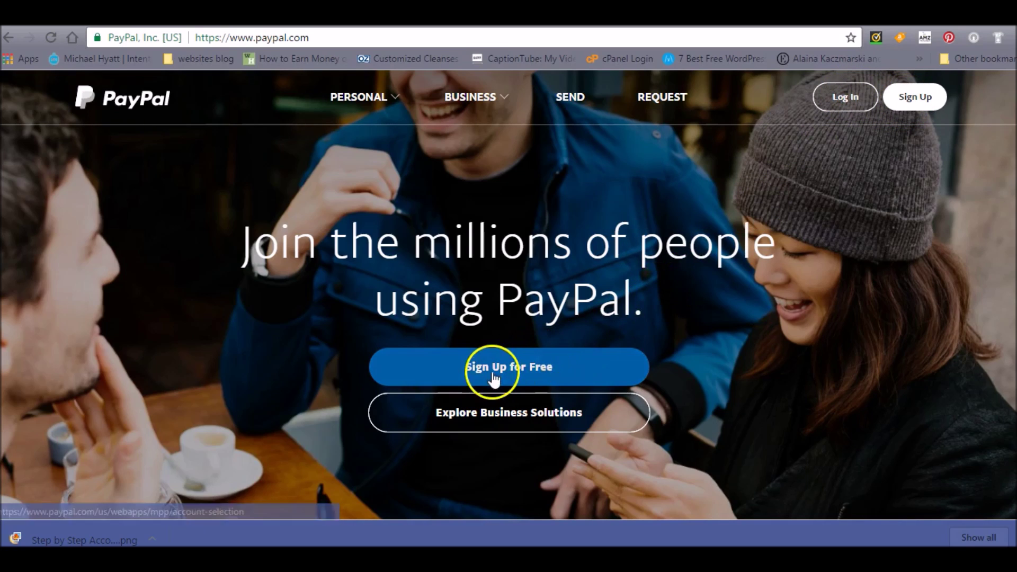
Choose Sign Up for Free on the PayPal homepage to begin a new account
click(548, 367)
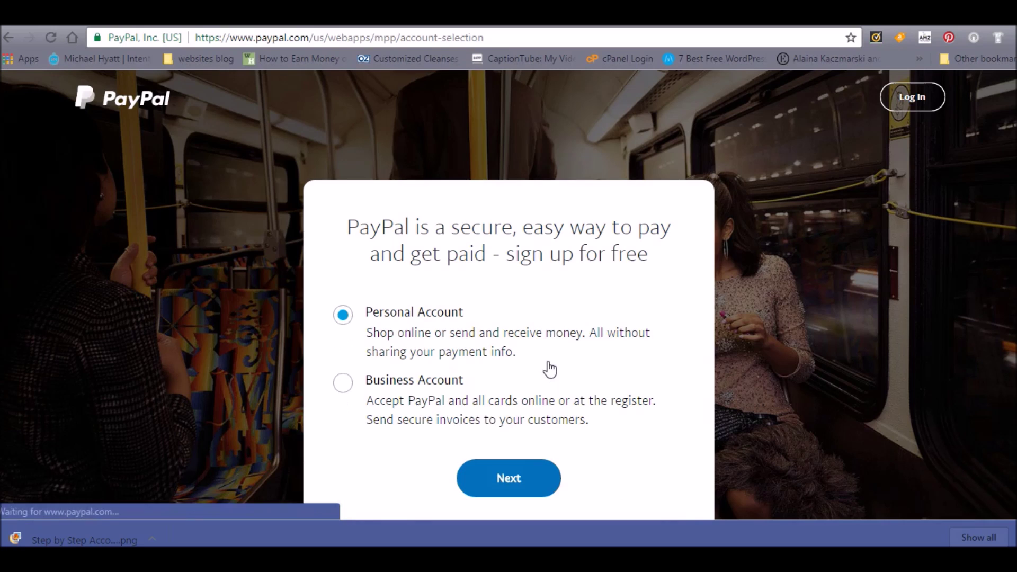
click(408, 313)
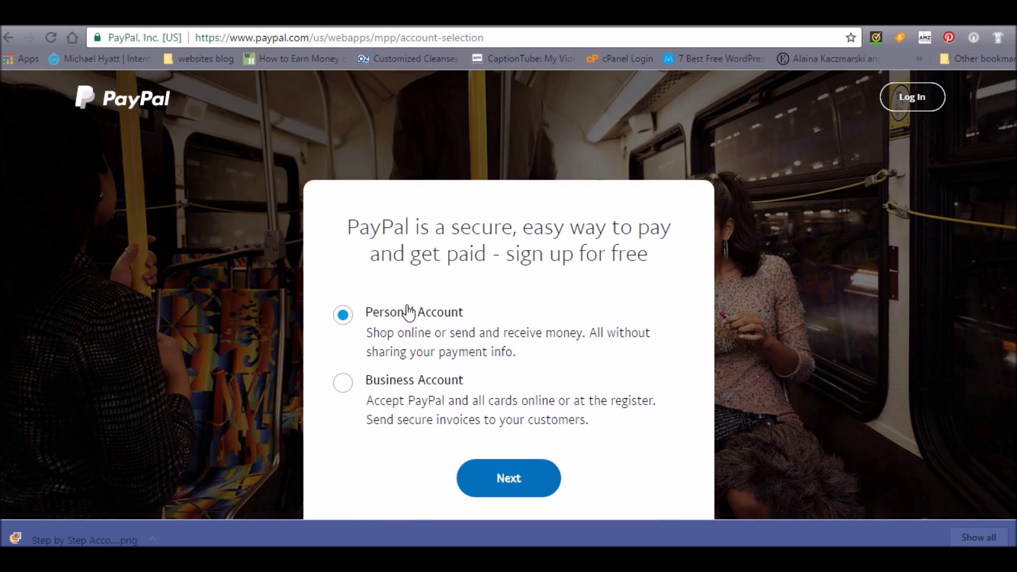
click(410, 385)
click(344, 383)
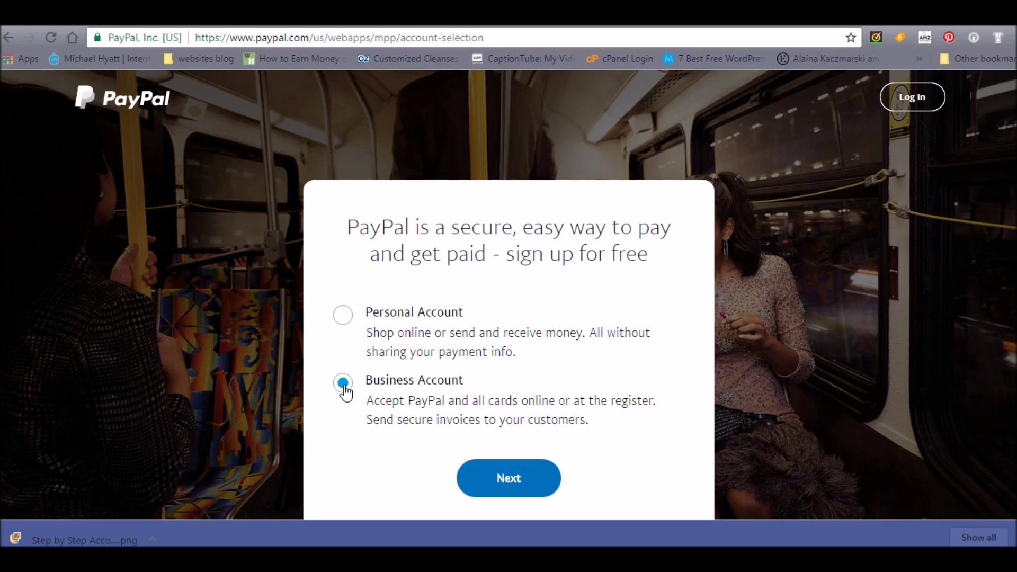
click(401, 382)
click(402, 382)
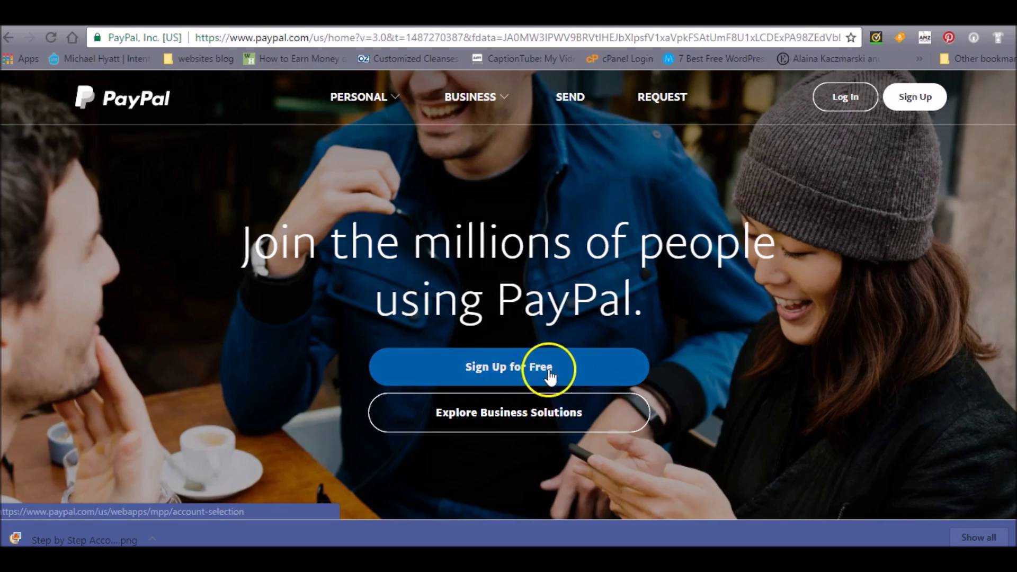
click(549, 380)
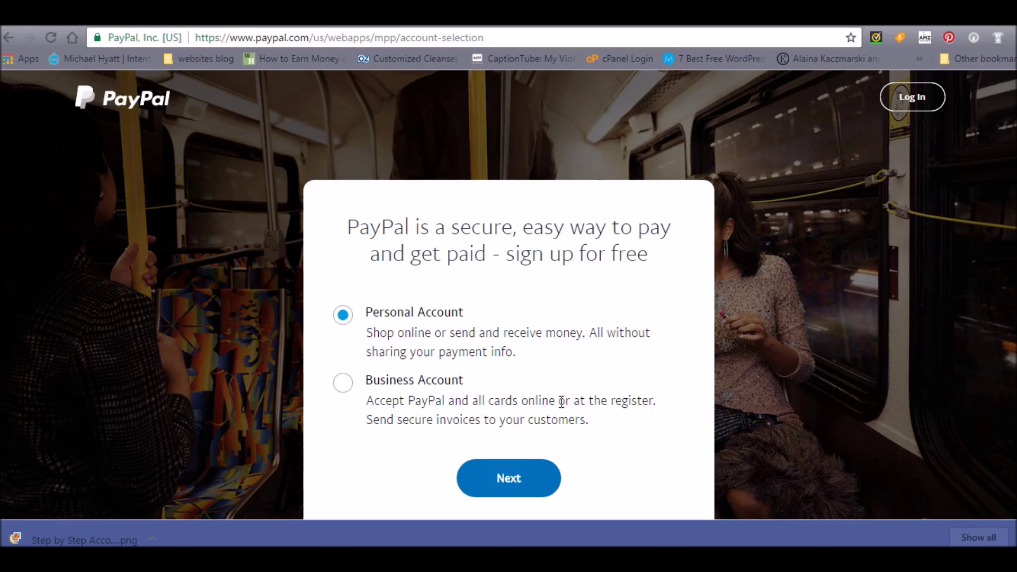
Select Business Account as the account type and proceed to the plan comparison
click(445, 399)
click(497, 473)
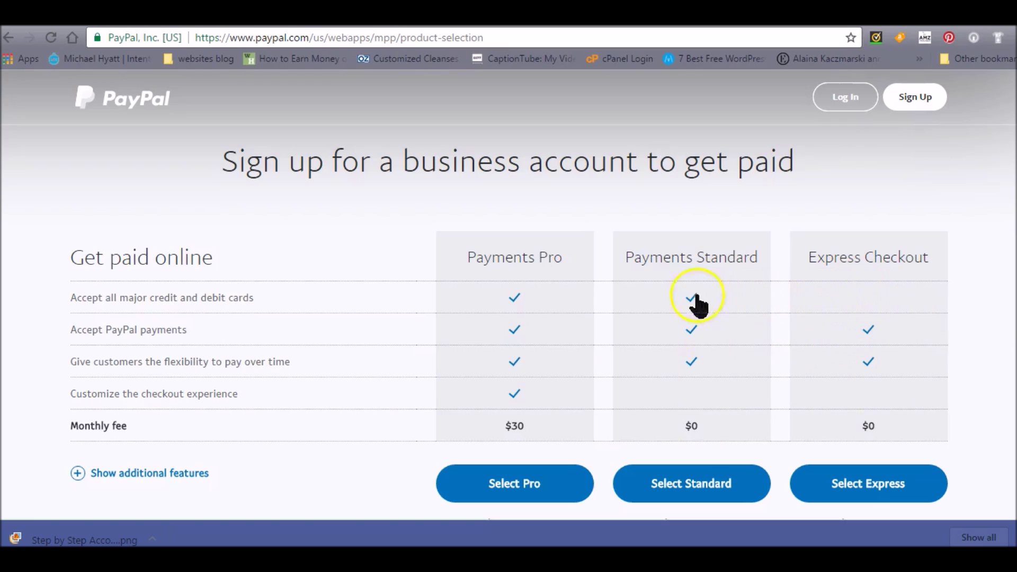
Pick the free Payments Standard plan and move to the e-mail address field
click(687, 491)
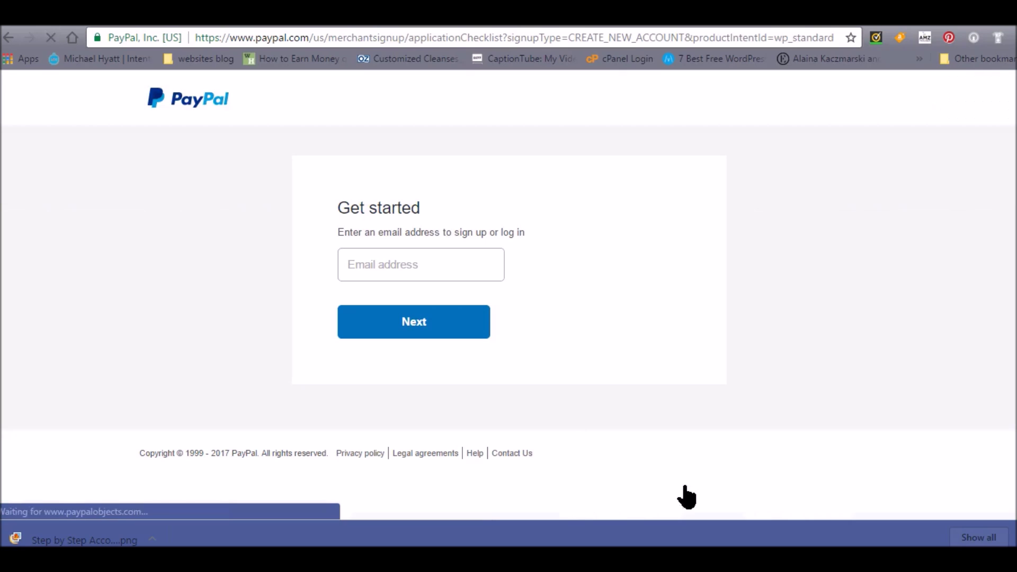
click(483, 269)
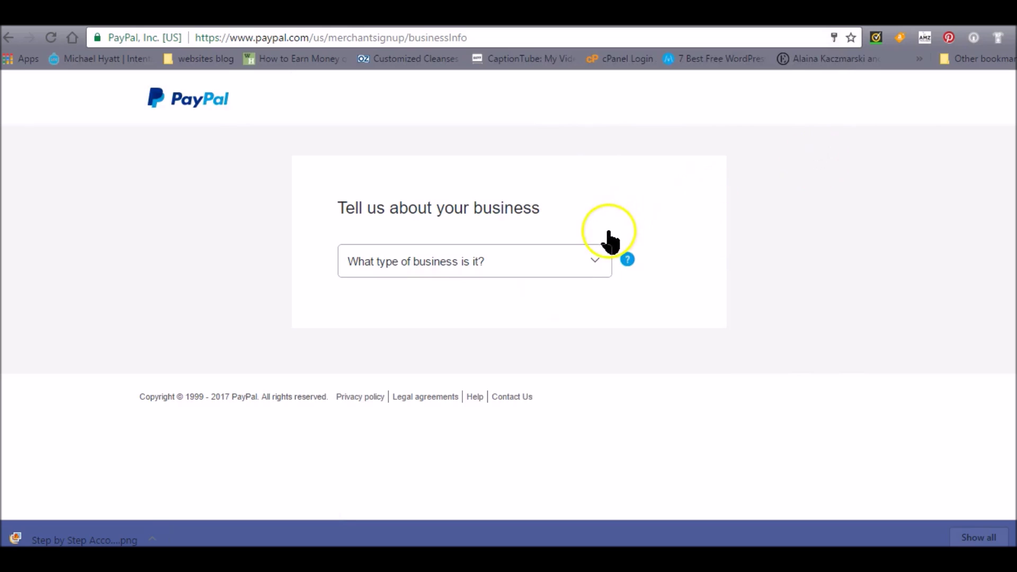
Set Corporation, Business to business, Educational services and USD $25,000 - USD $49,999 monthly sales, then the EIN field
click(601, 265)
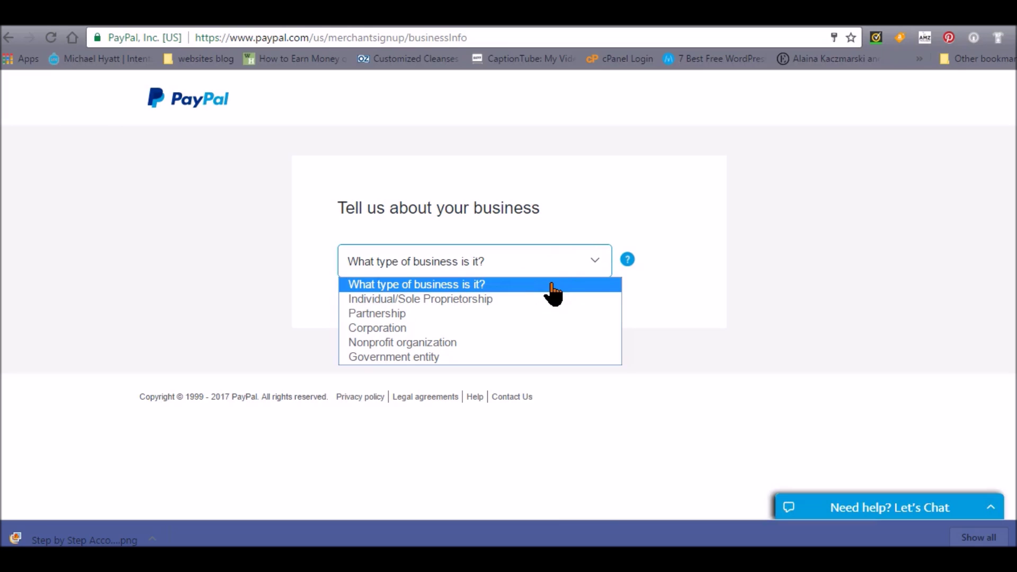
click(491, 350)
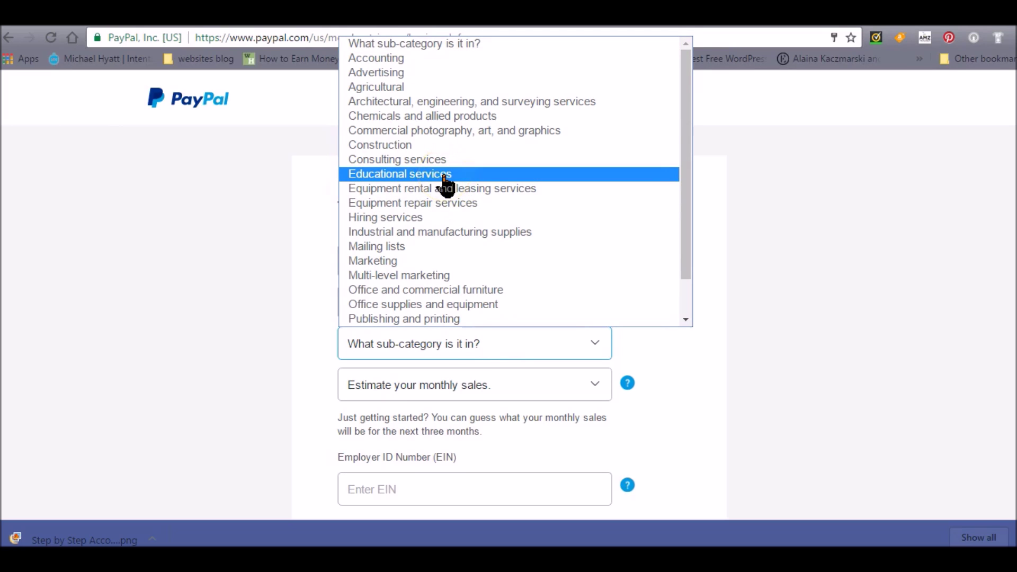
scroll(381, 318, down, 1)
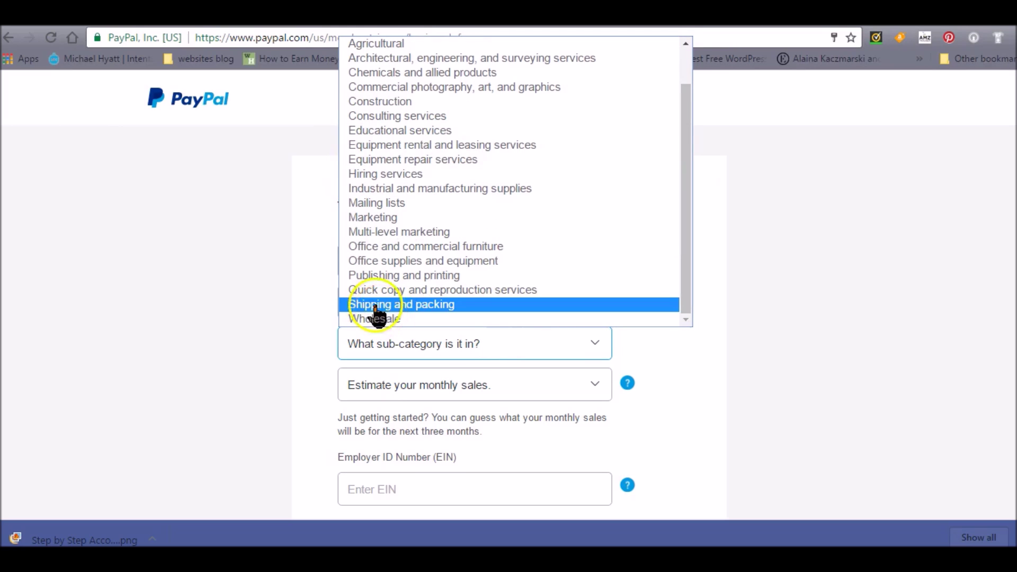
click(381, 131)
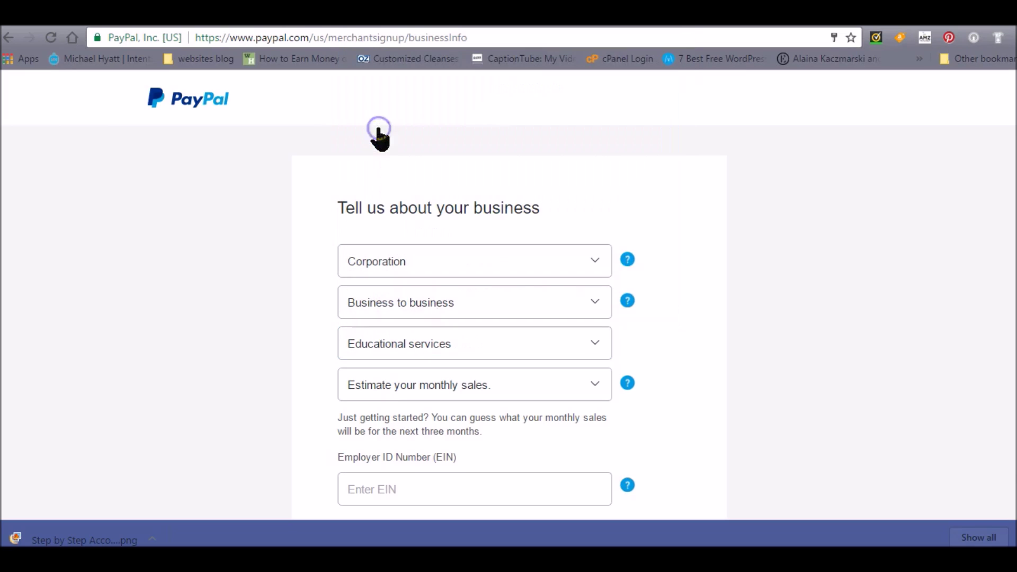
scroll(636, 263, down, 3)
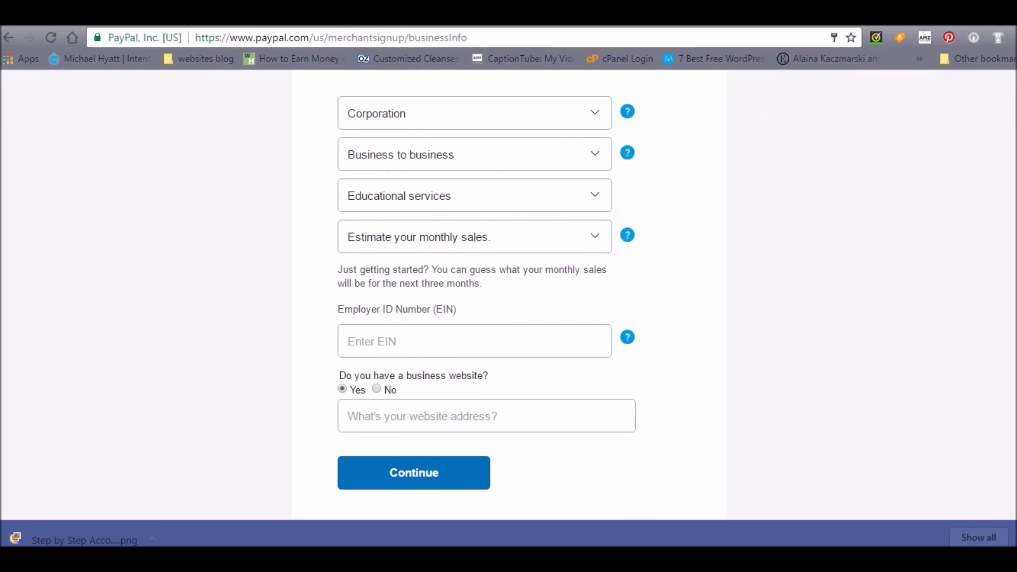
click(596, 241)
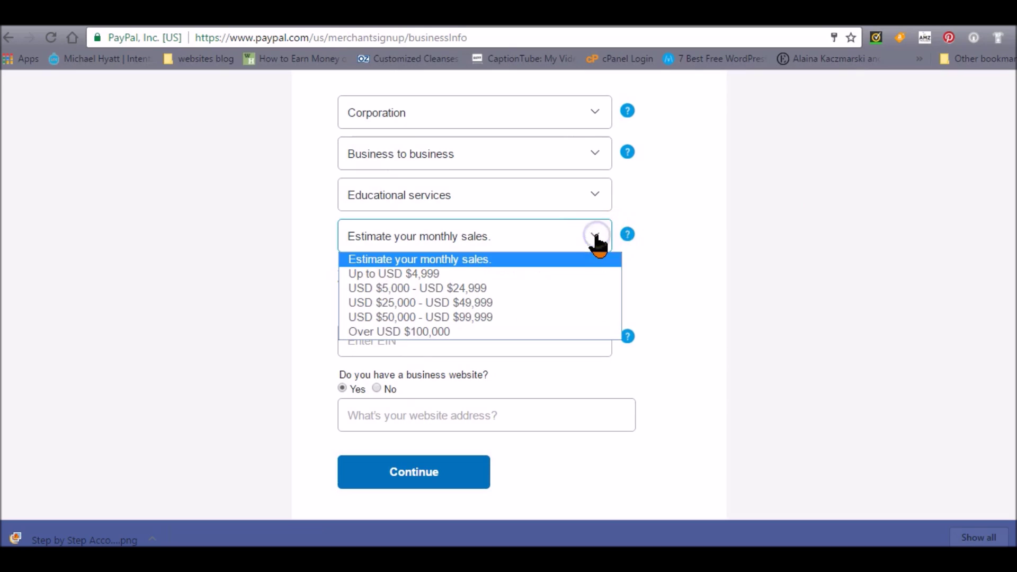
click(481, 303)
click(499, 350)
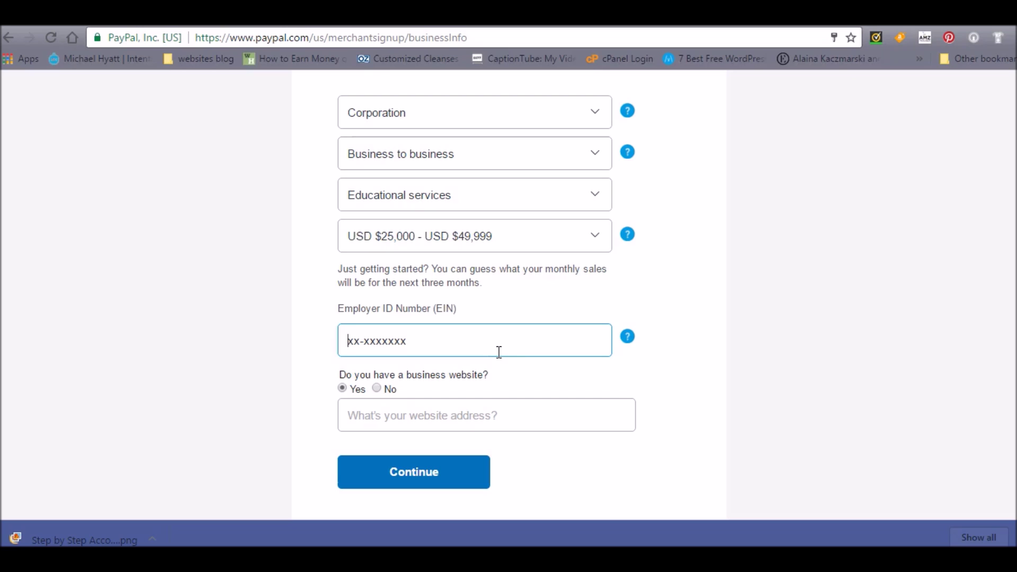
click(434, 347)
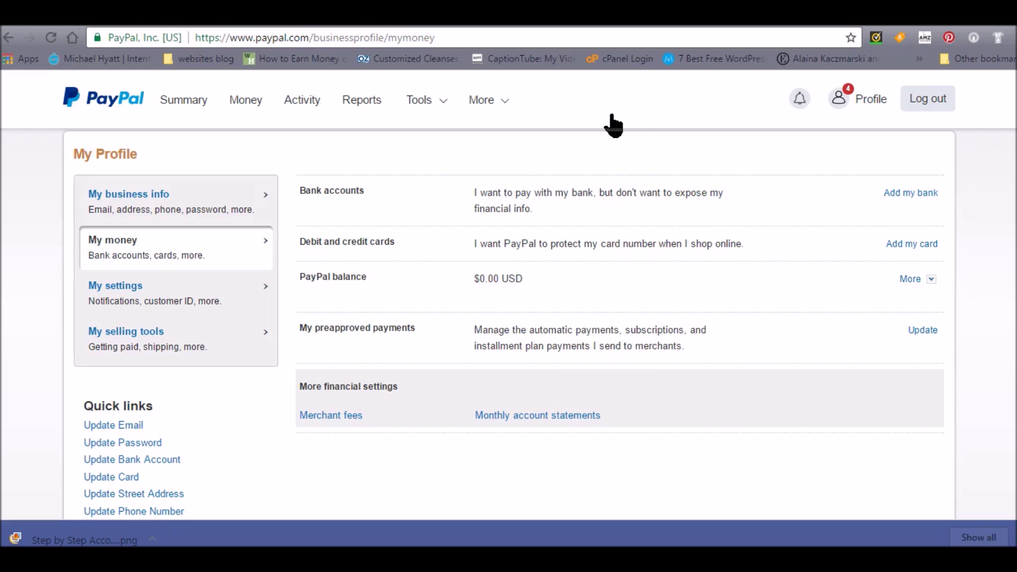
Open Profile > My money to view bank accounts, cards and the $0.00 USD balance
click(405, 192)
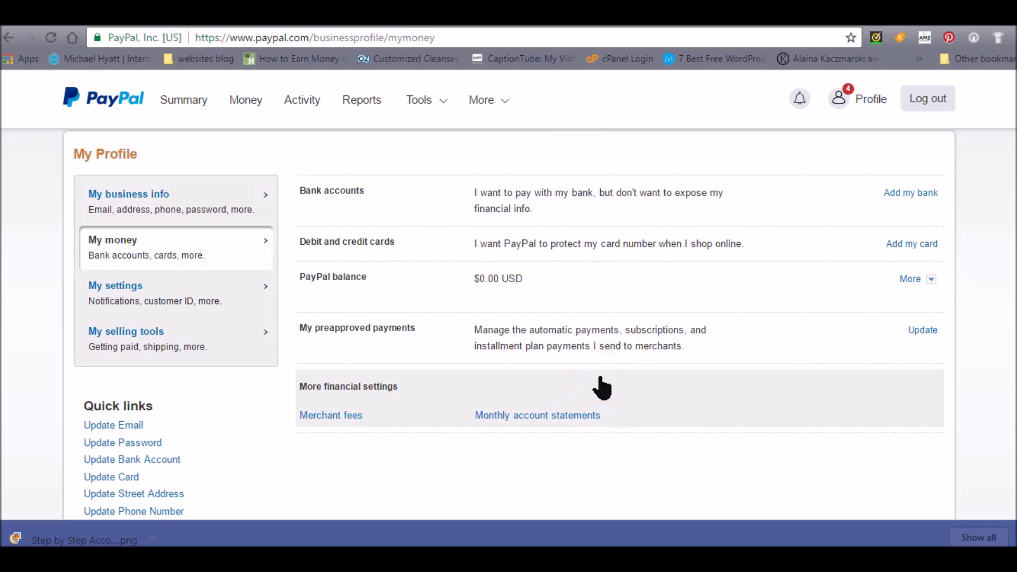
click(586, 341)
click(536, 325)
click(472, 391)
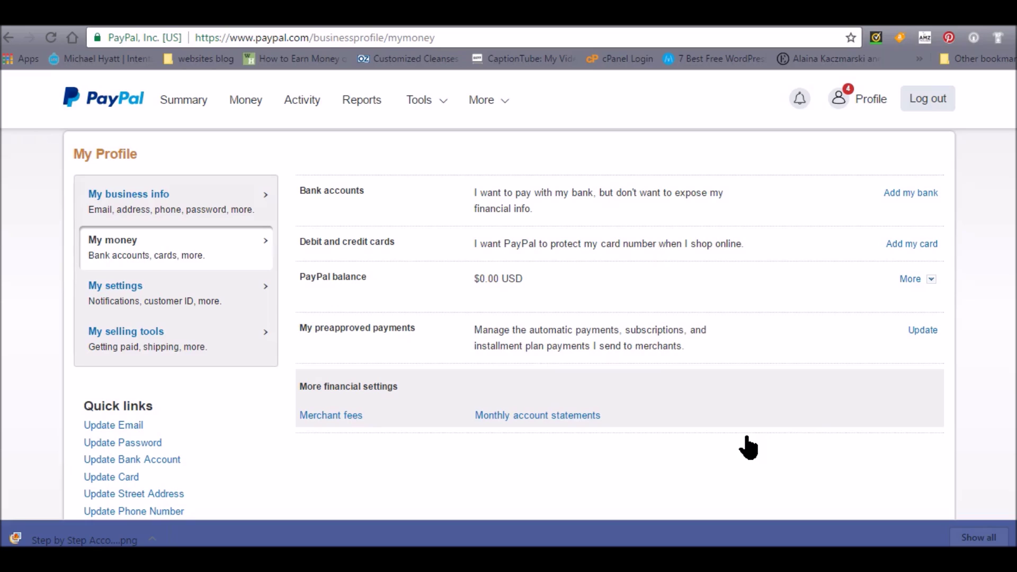
Look over the Confirm your email address page, then go back to My money
click(640, 315)
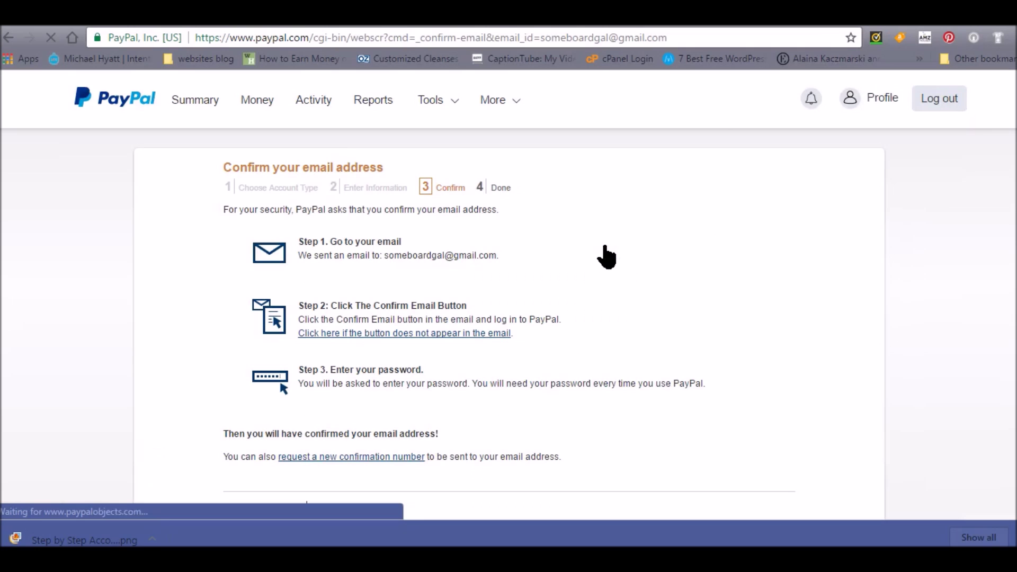
click(472, 226)
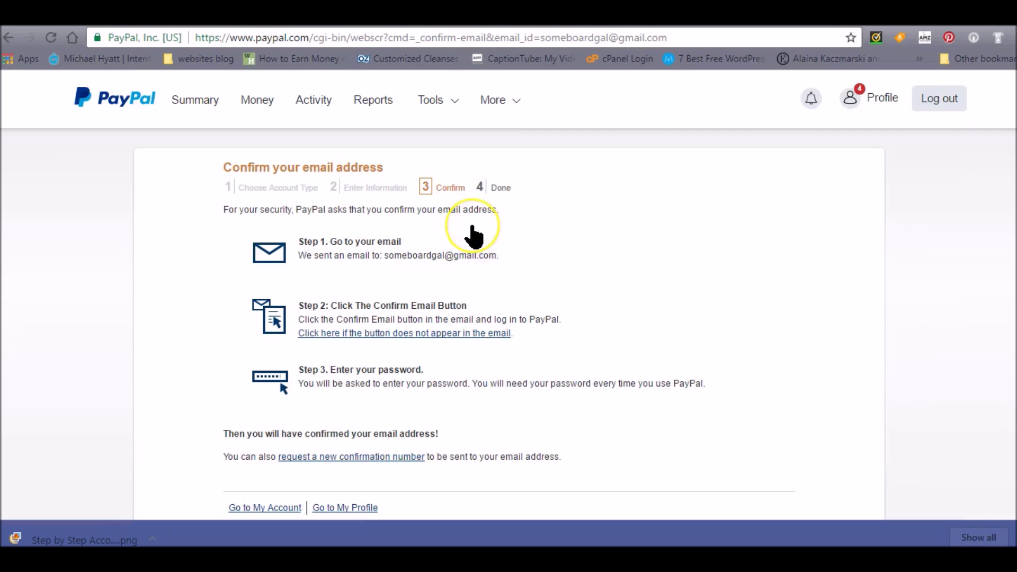
click(463, 251)
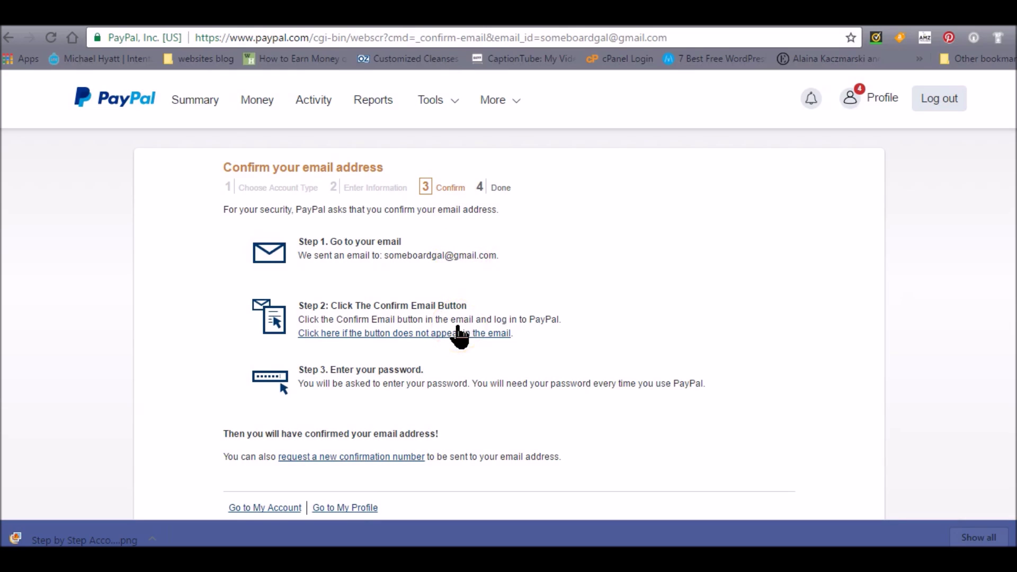
click(452, 367)
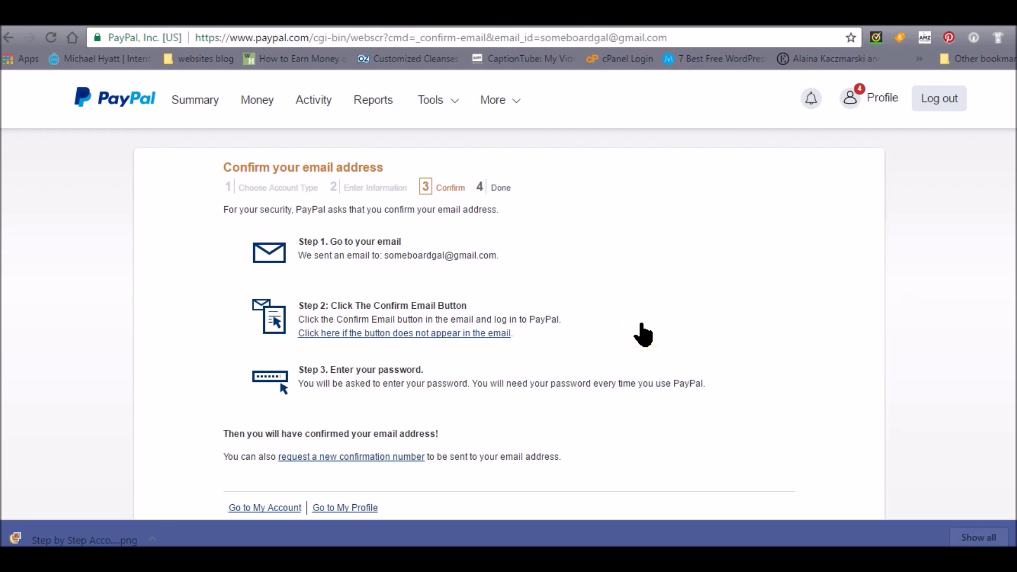
click(8, 37)
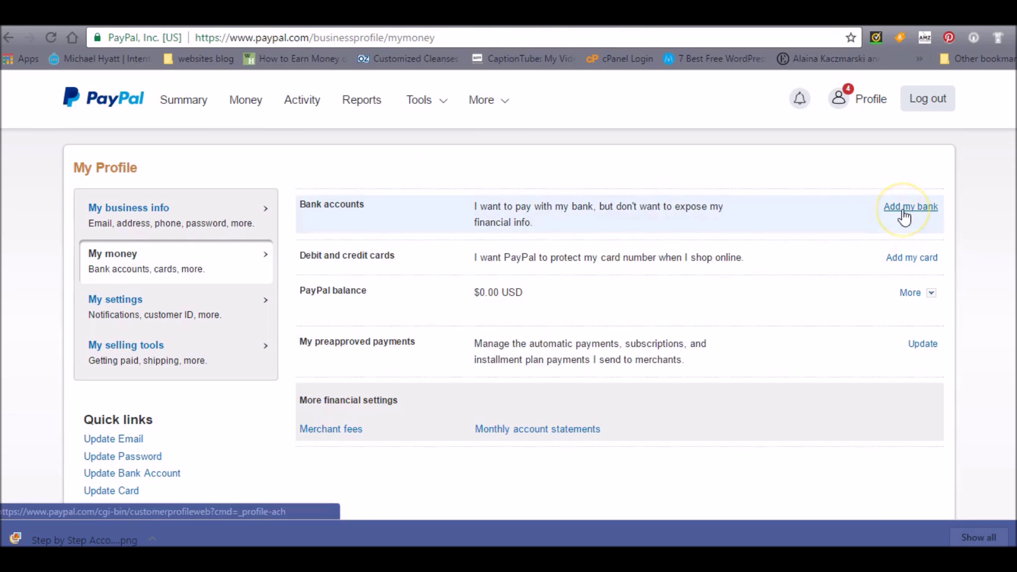
Open Add my bank next to Bank accounts to view the bank-linking page
click(903, 212)
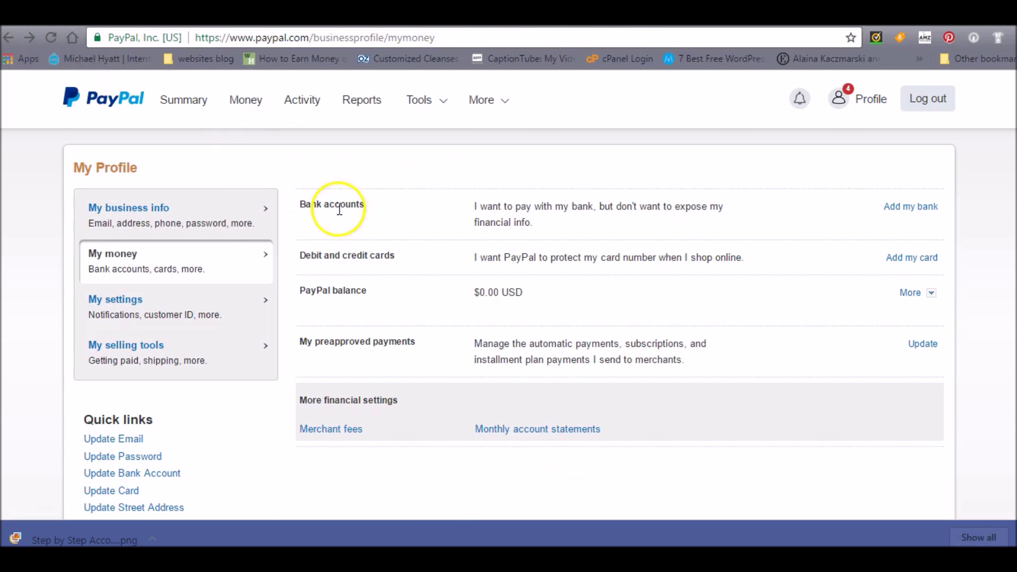
Open Add my card for debit and credit cards, then return to the $532.26 Summary
click(904, 260)
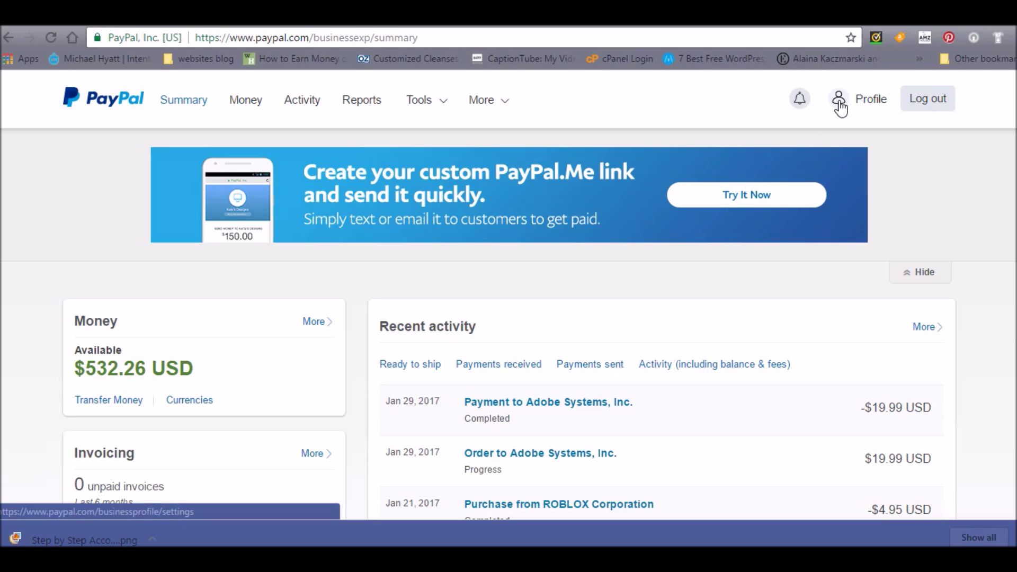
Go to Tools > Send Money in the top navigation
mouse_move(436, 106)
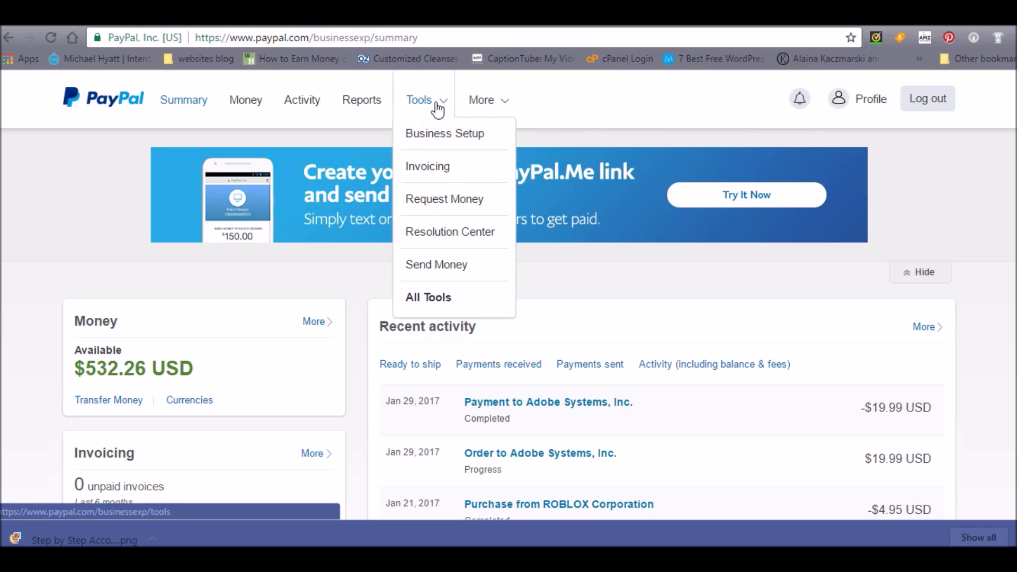
click(430, 273)
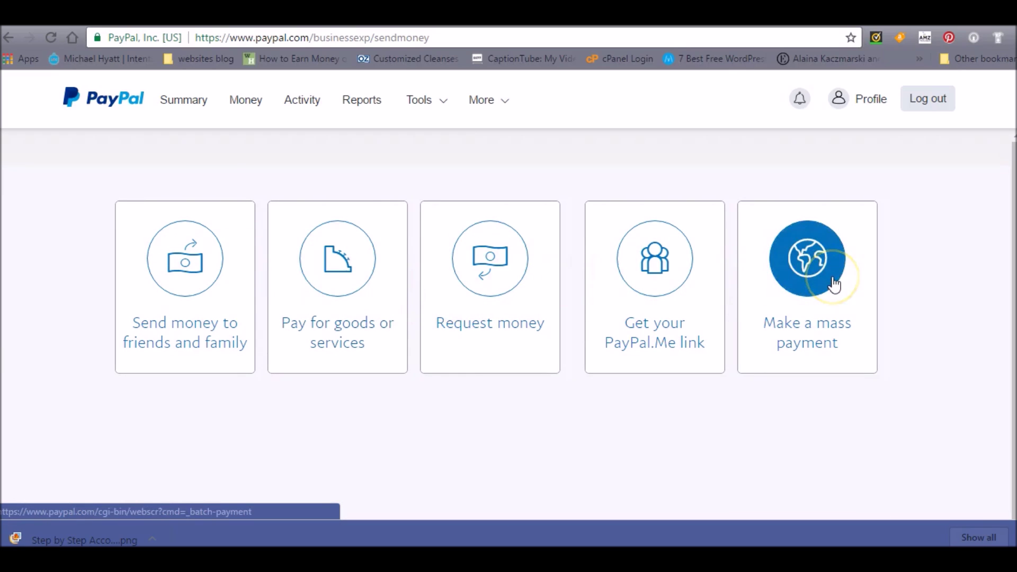
Start a new money request and enter the recipient's email address
click(489, 273)
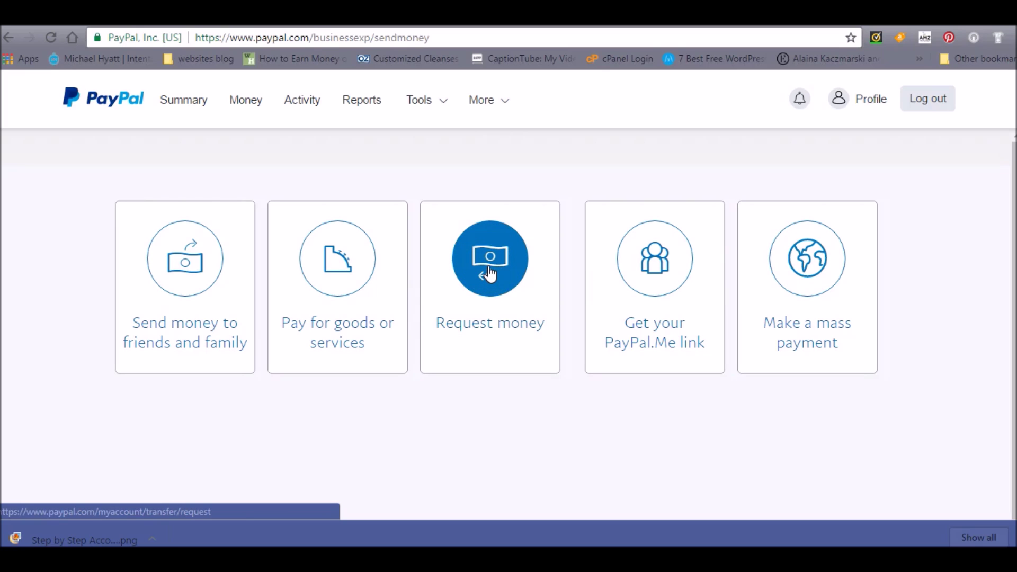
click(489, 273)
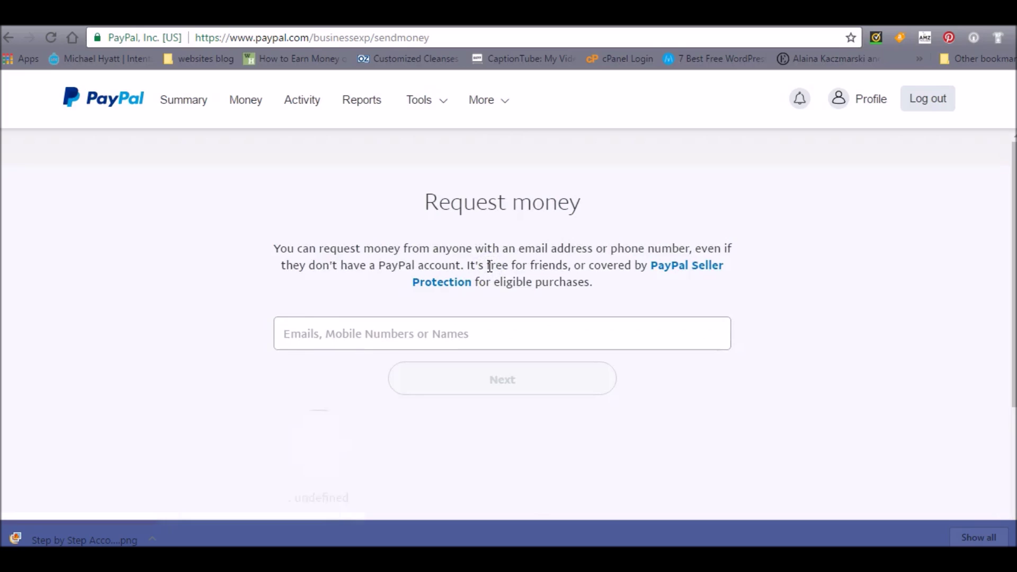
click(466, 333)
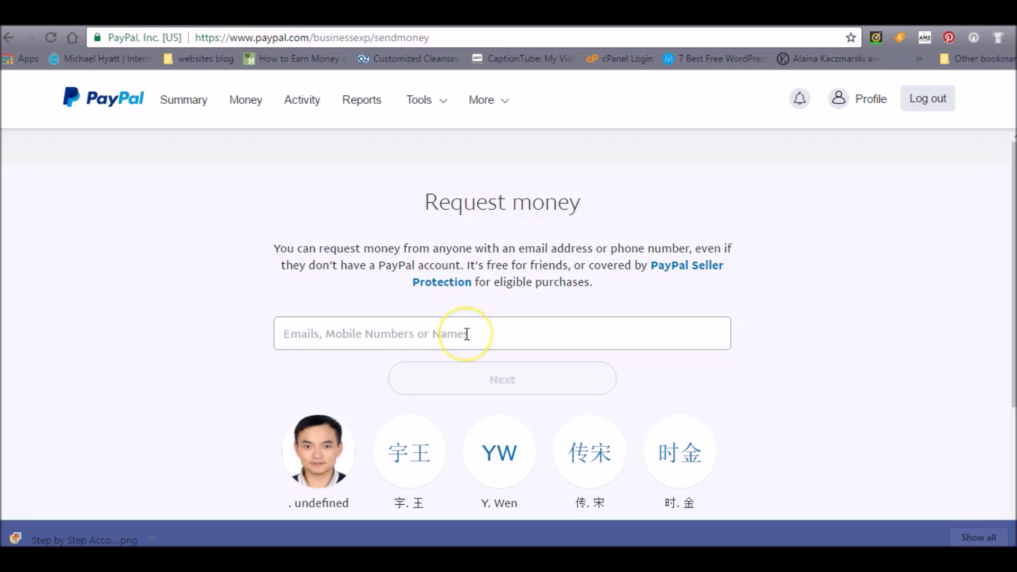
text(some)
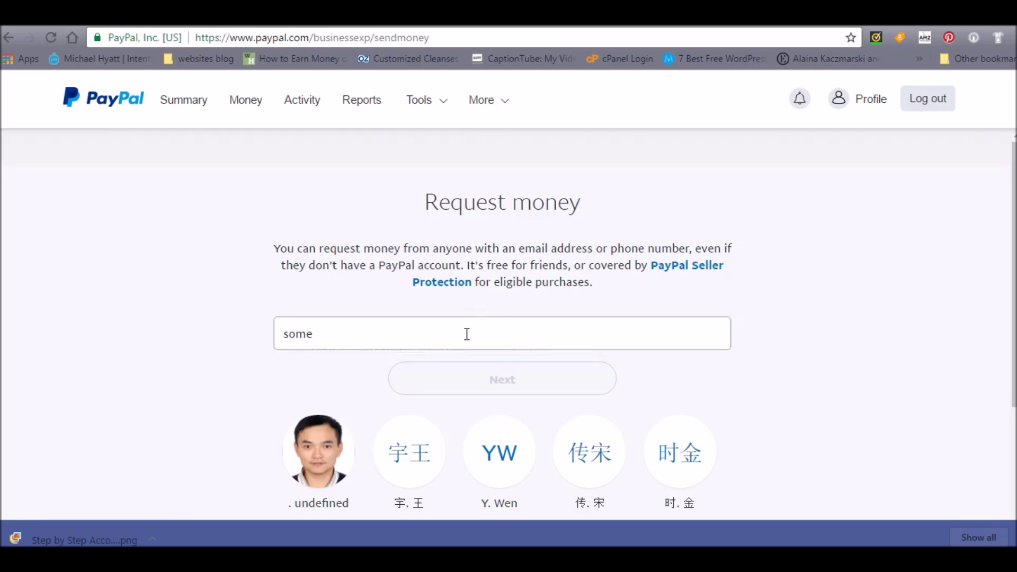
click(500, 376)
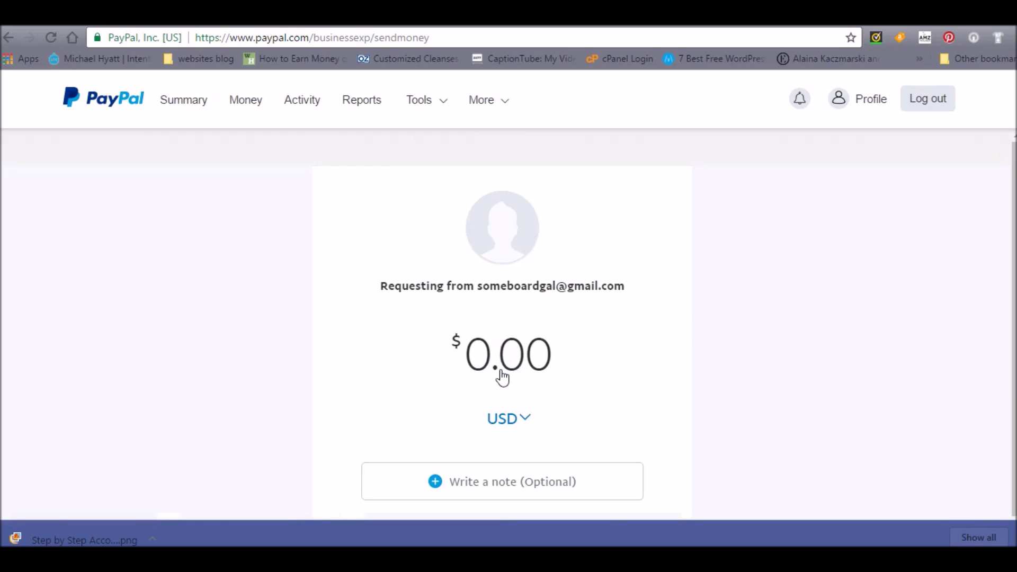
Request $300.00 in US dollars, send it, and return to the Send Money options
text(150)
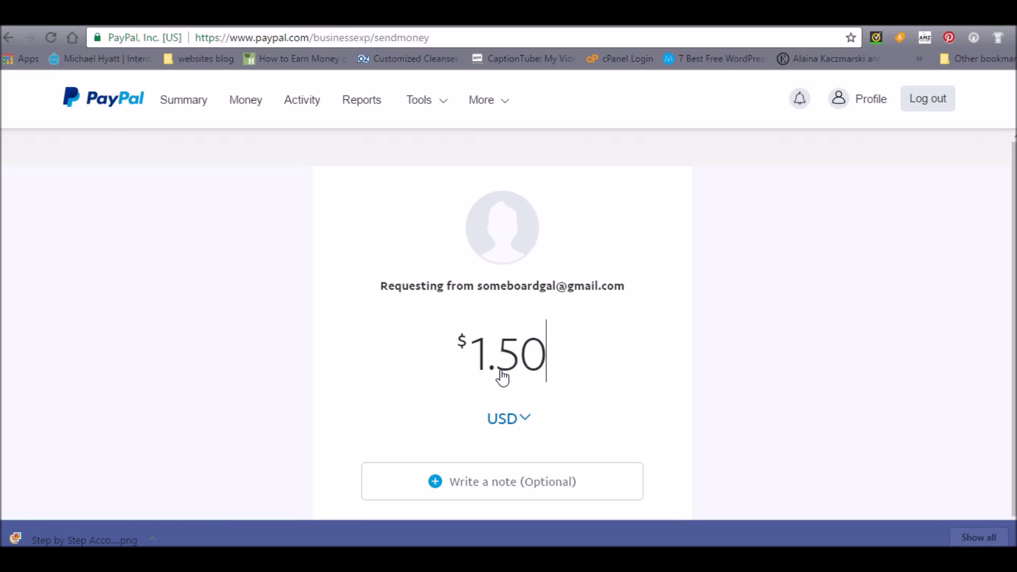
text(00)
click(509, 419)
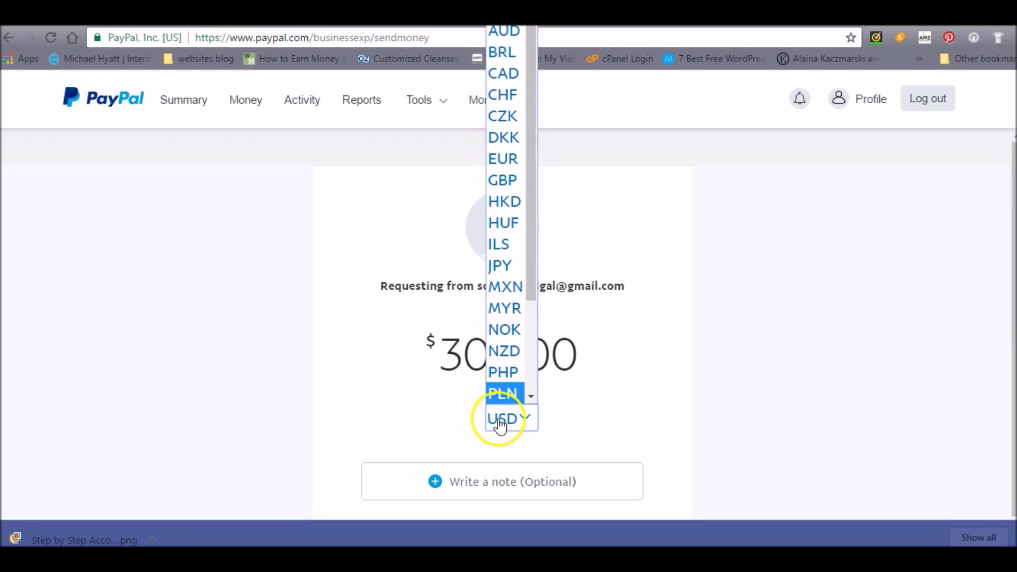
scroll(522, 166, up, 1)
key(Escape)
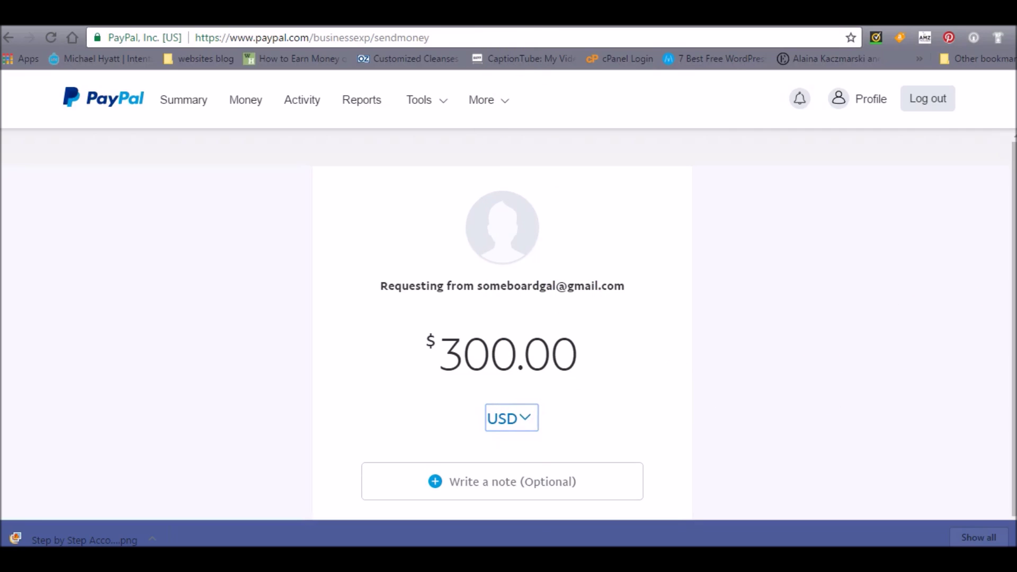
scroll(975, 327, down, 3)
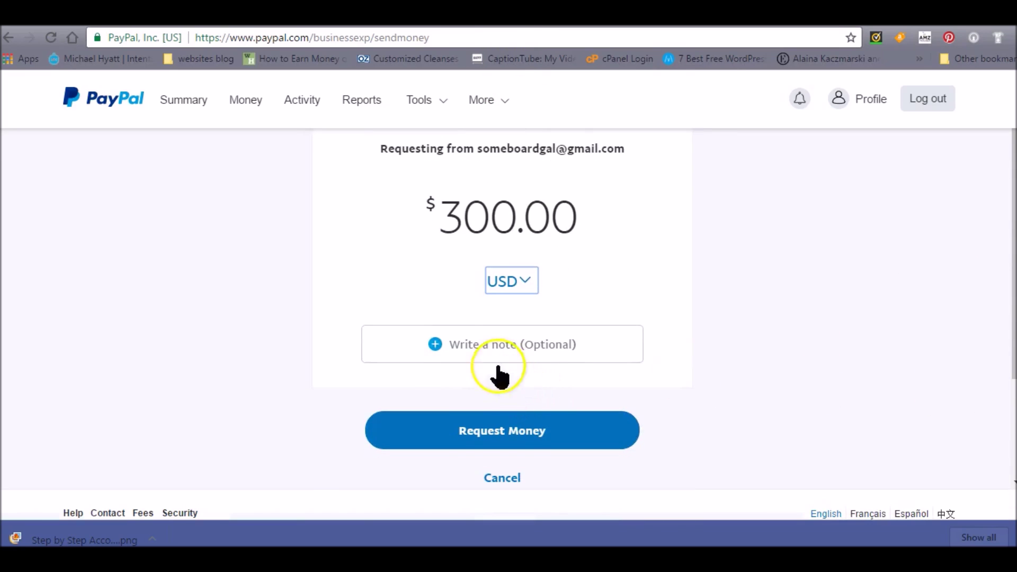
click(491, 350)
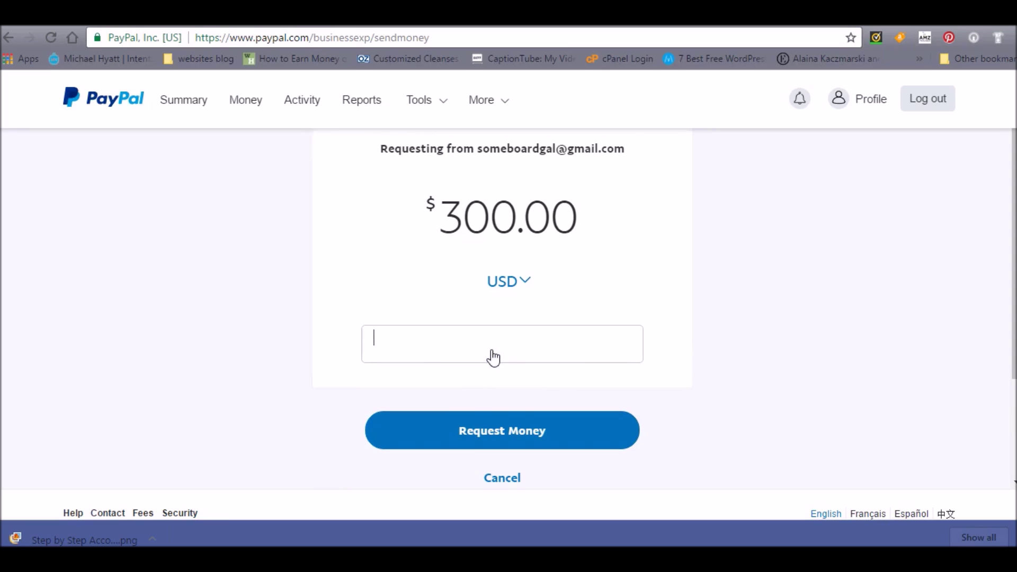
click(504, 445)
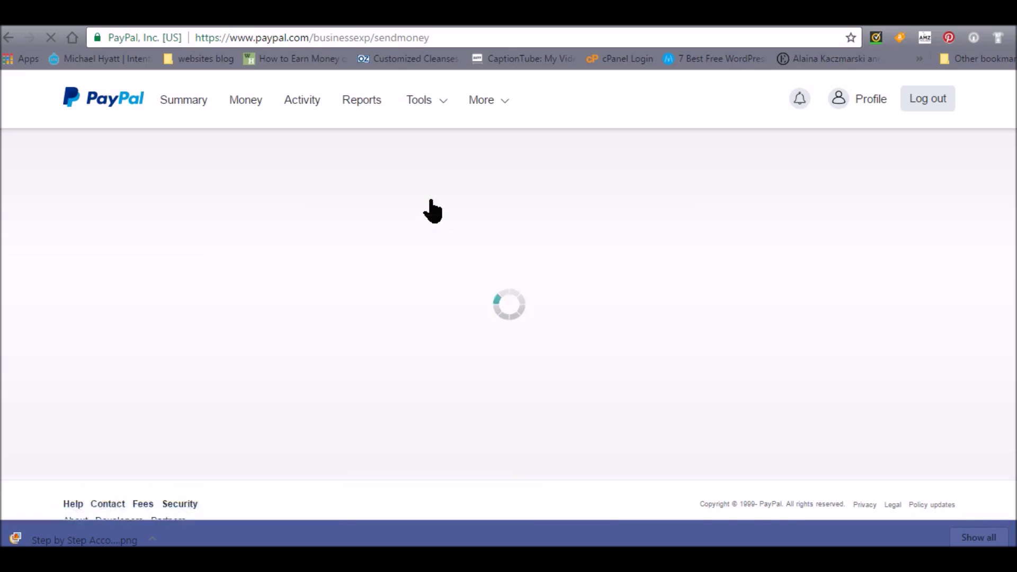
click(430, 161)
Start new invoice 2236 from Tools > Invoicing with the due date set to Due on receipt
click(429, 111)
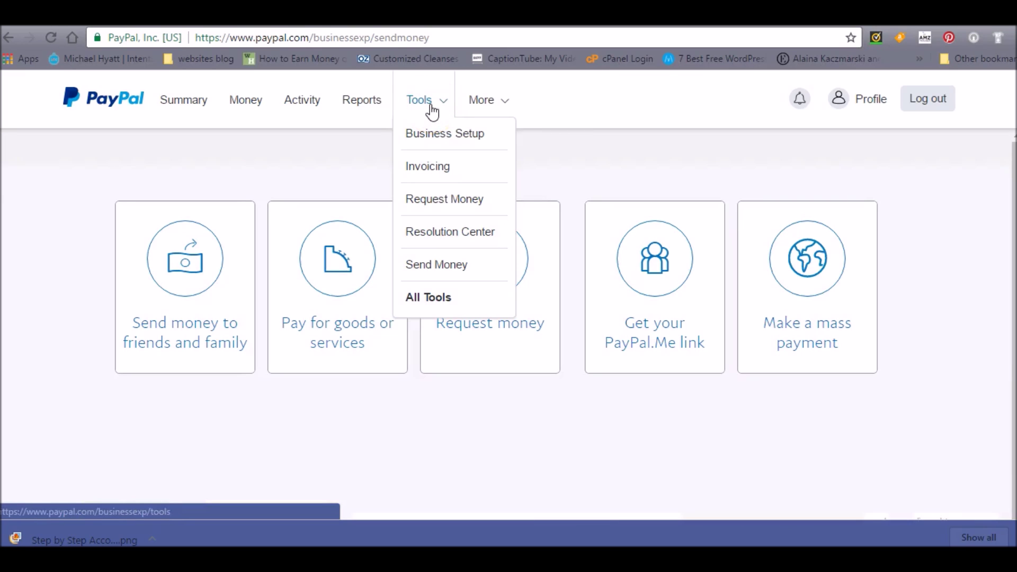
click(439, 167)
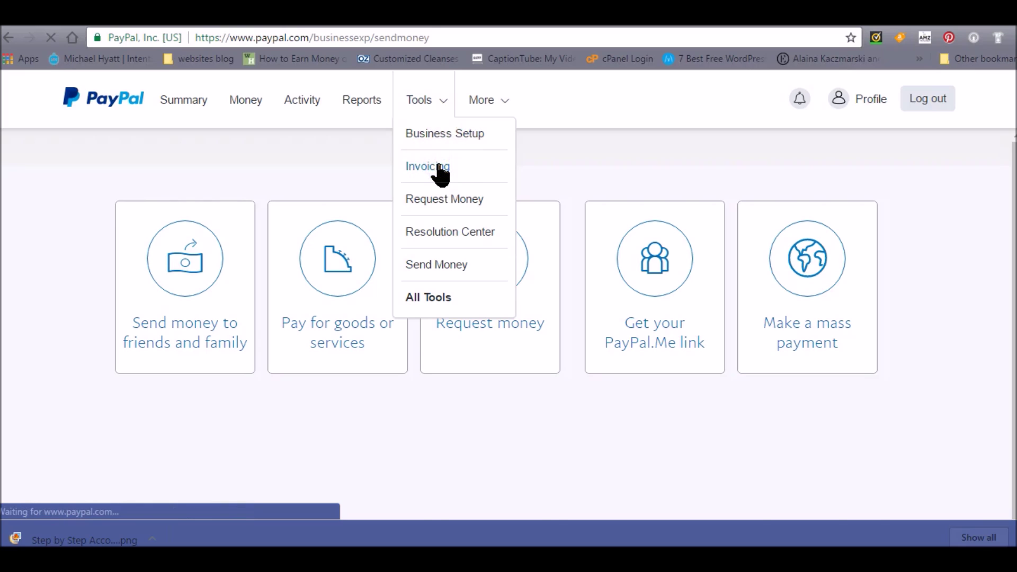
click(813, 224)
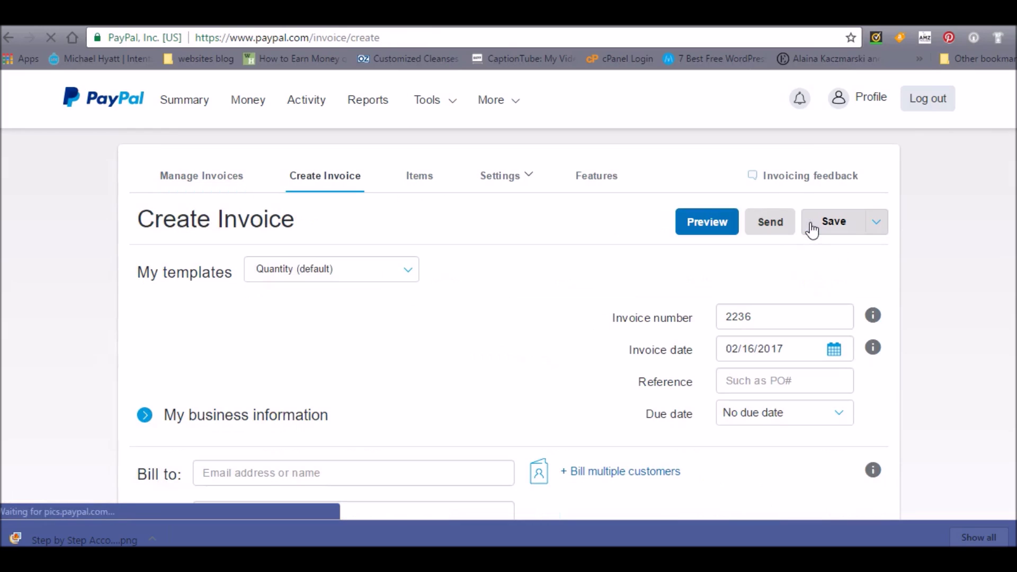
click(336, 301)
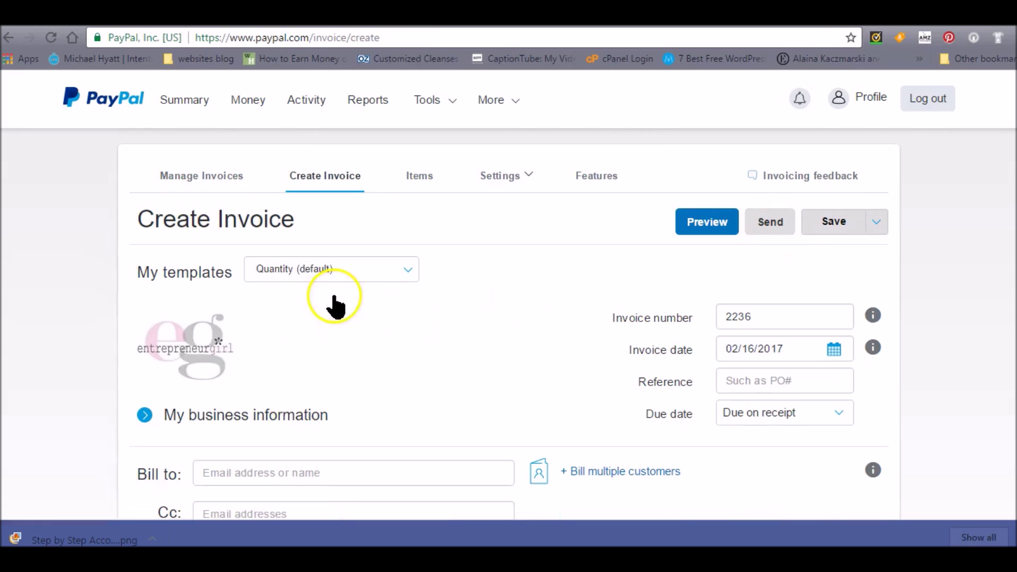
click(197, 346)
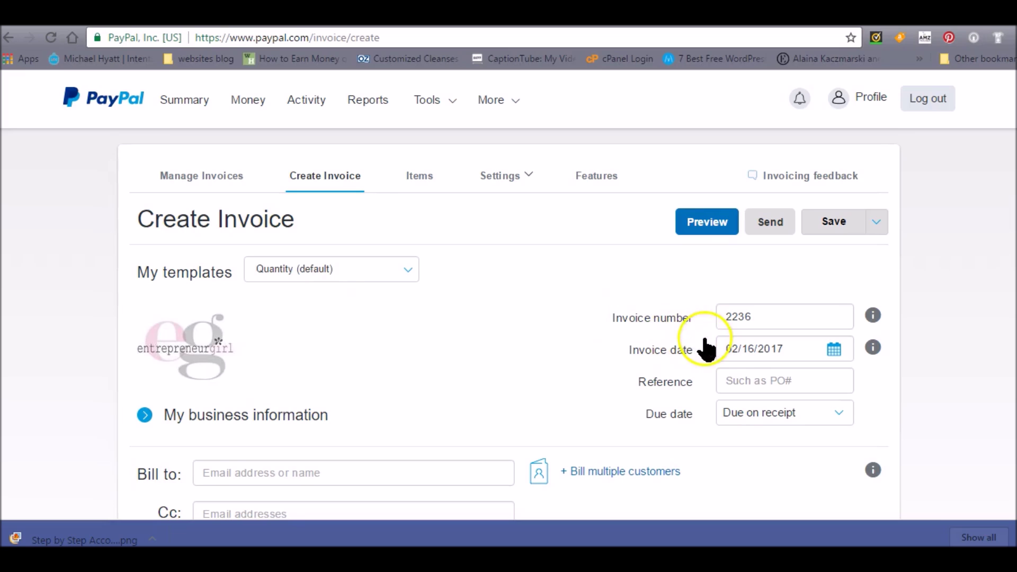
scroll(508, 317, down, 4)
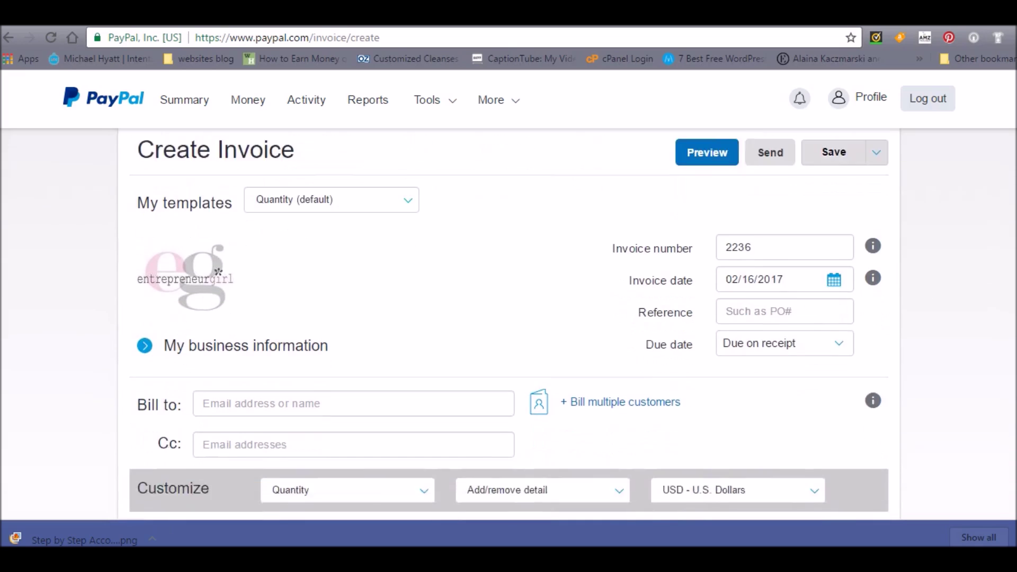
Bill the customer and add a 'Coaching services' line item at 300.00
click(296, 268)
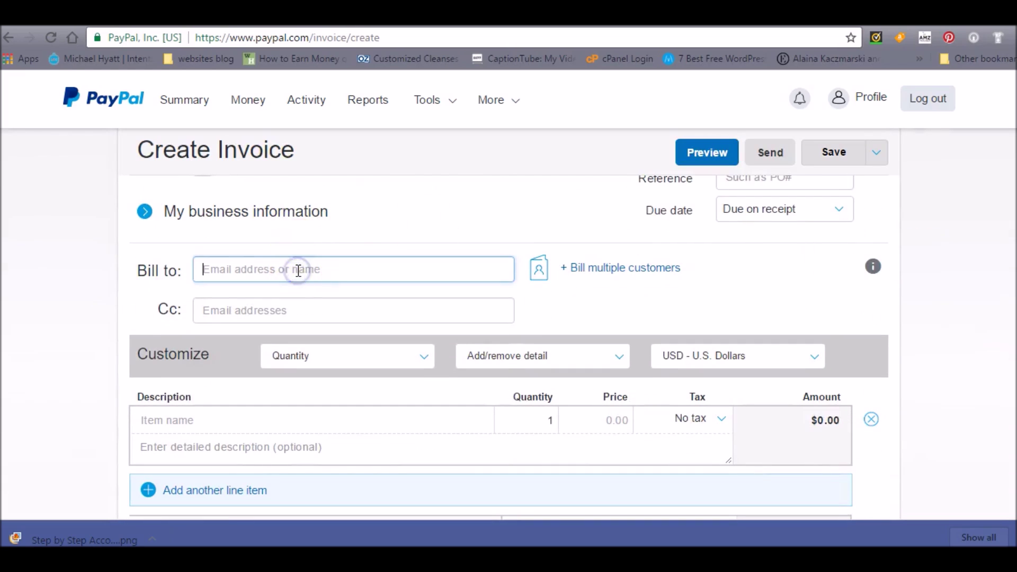
text(someb)
click(315, 440)
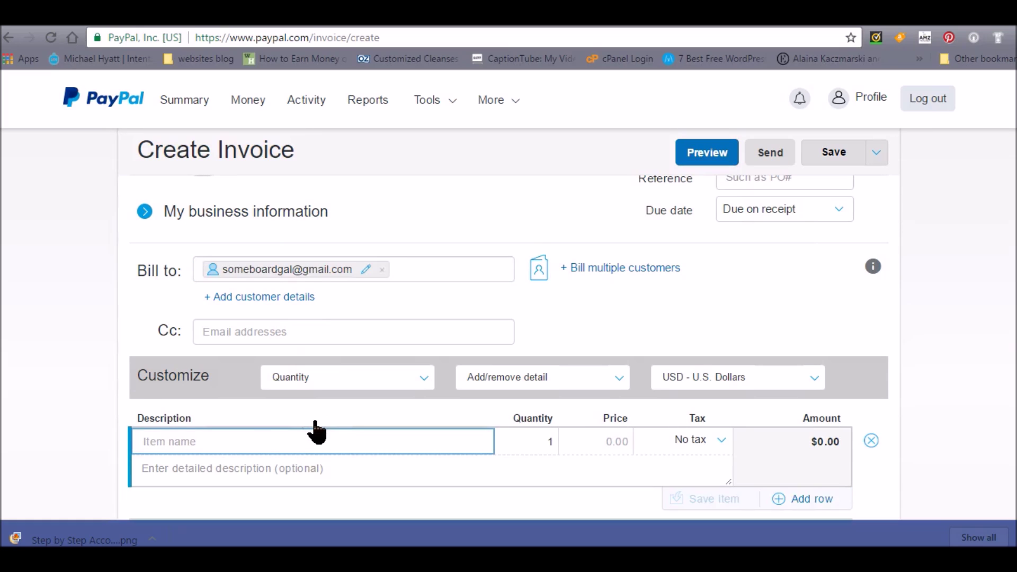
text(Coaching services for one month)
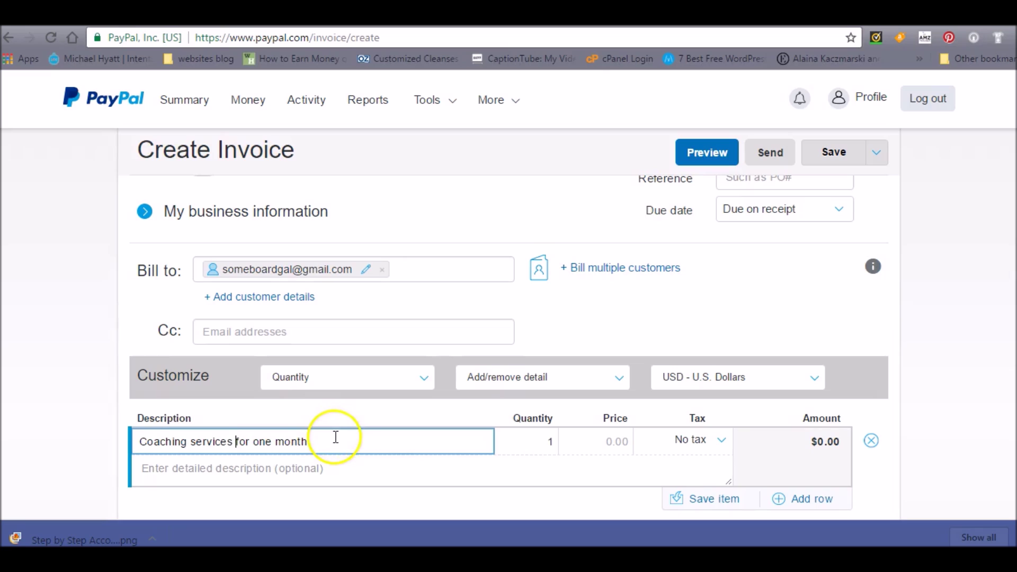
key(Tab)
key(Tab)
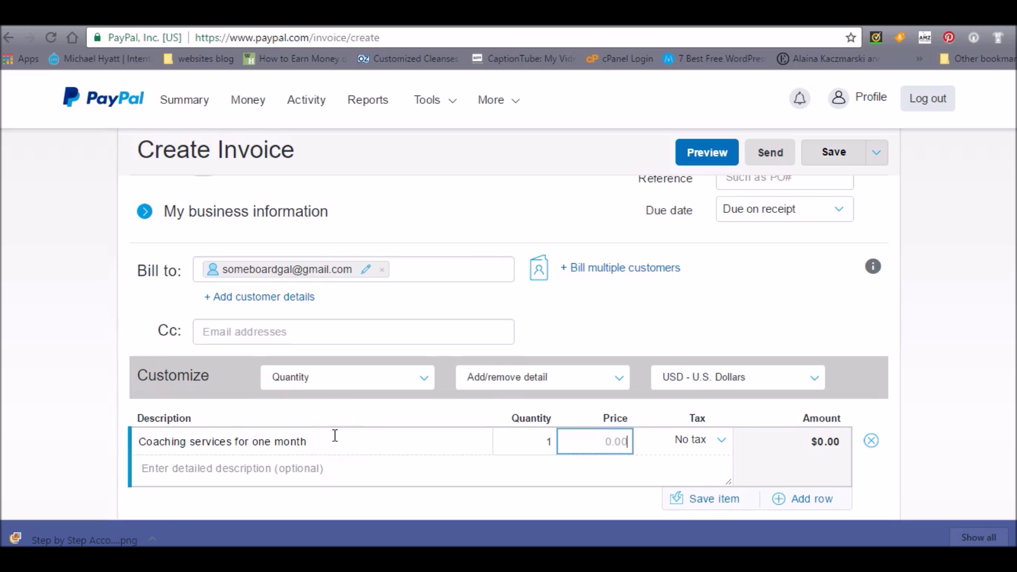
text(300.00)
key(Tab)
key(Tab)
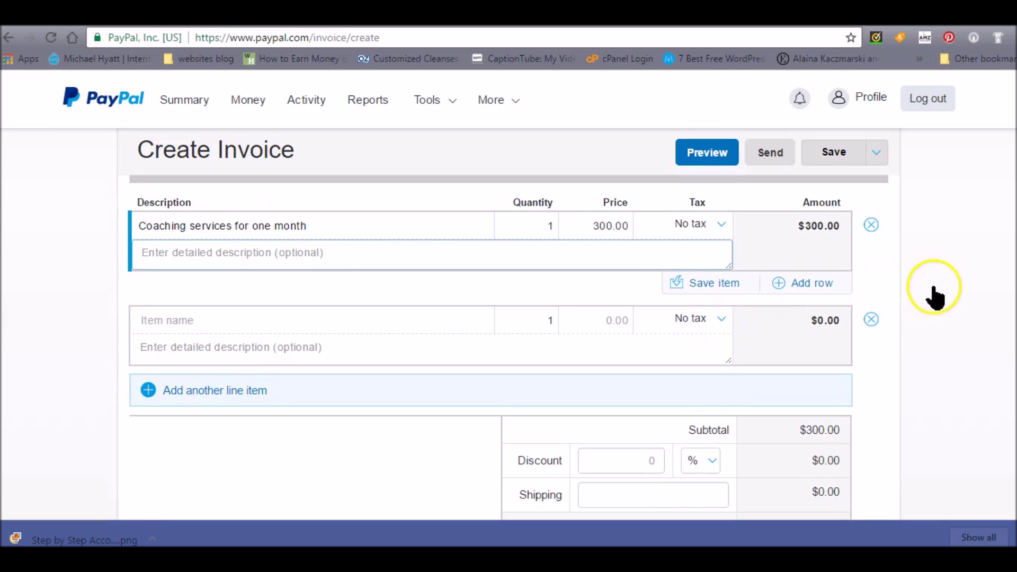
Check the discount and shipping fields, then add the note 'Thank you! I look forward to working with you.'
scroll(1011, 277, down, 3)
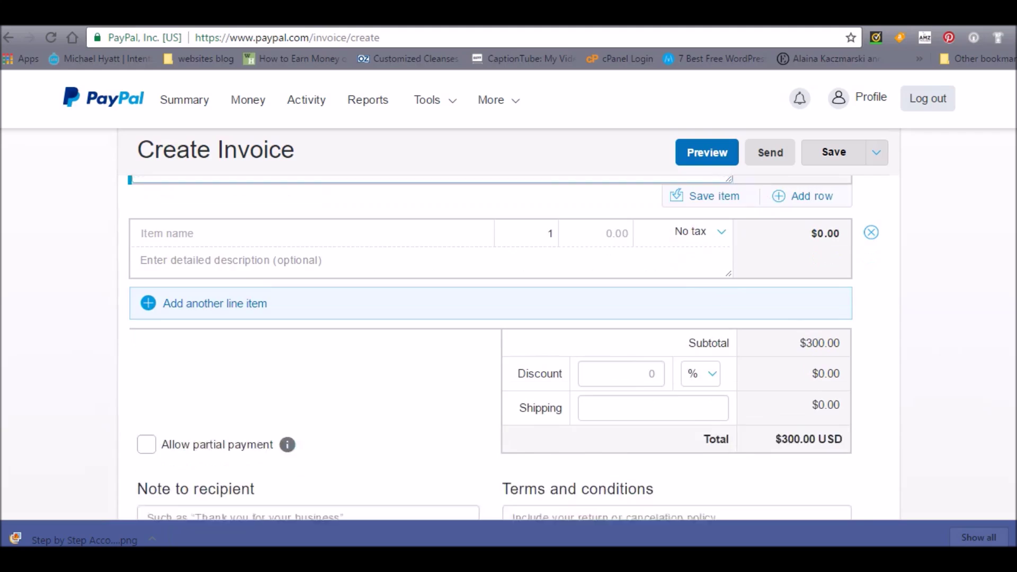
click(602, 299)
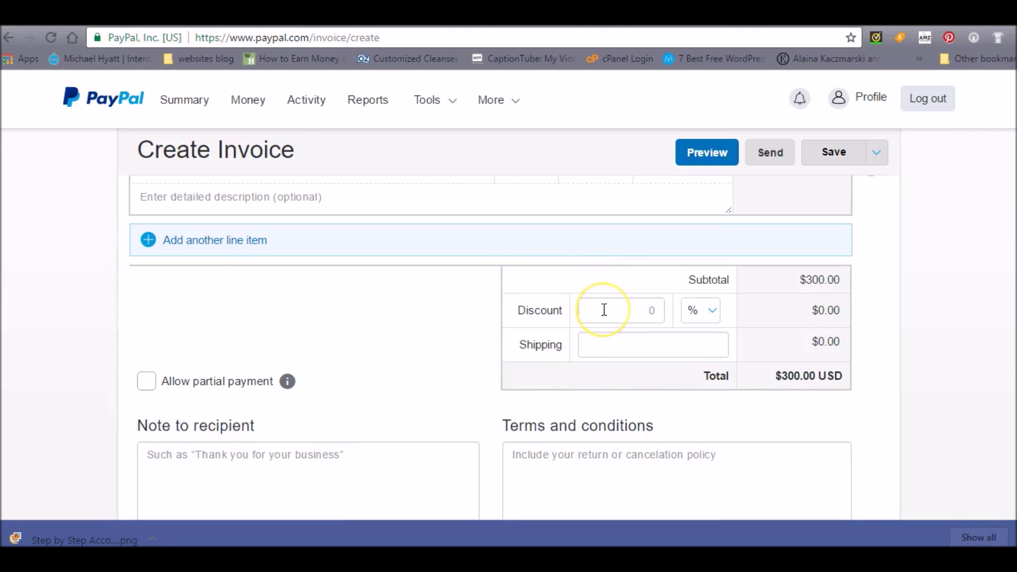
click(634, 348)
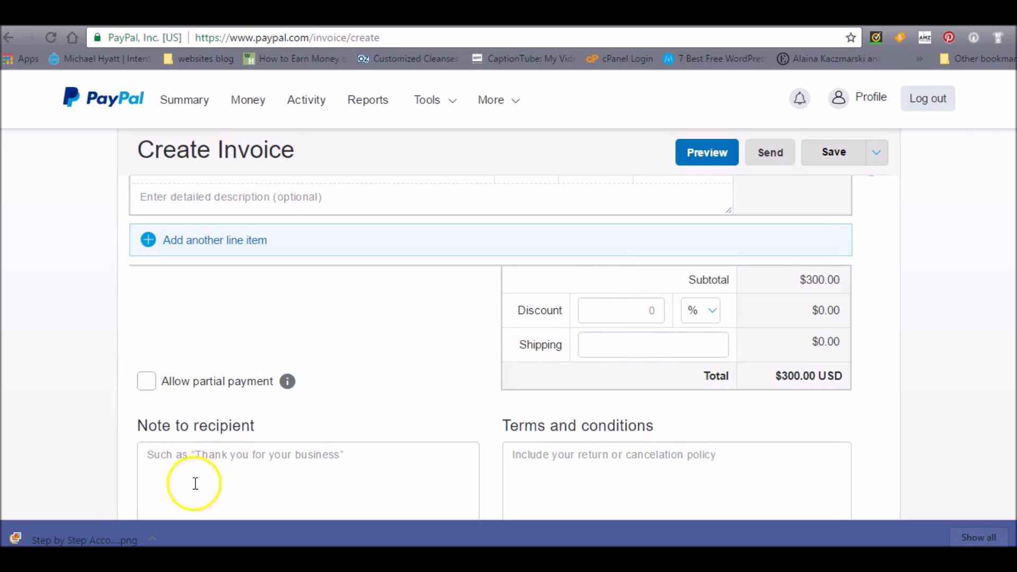
click(186, 467)
scroll(186, 467, down, 3)
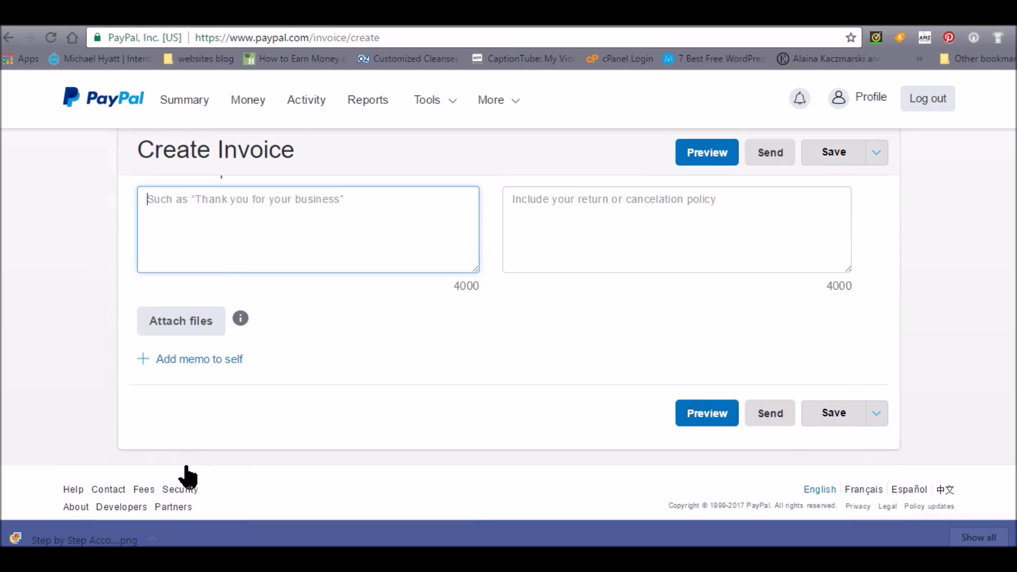
text(Thank you)
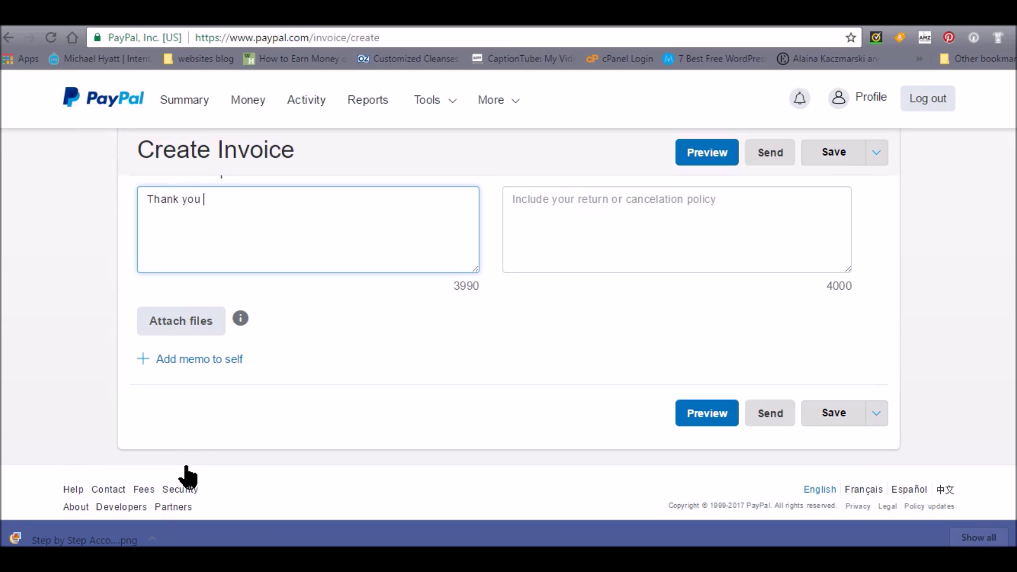
key(BackSpace)
text(! I look forward to working with you.)
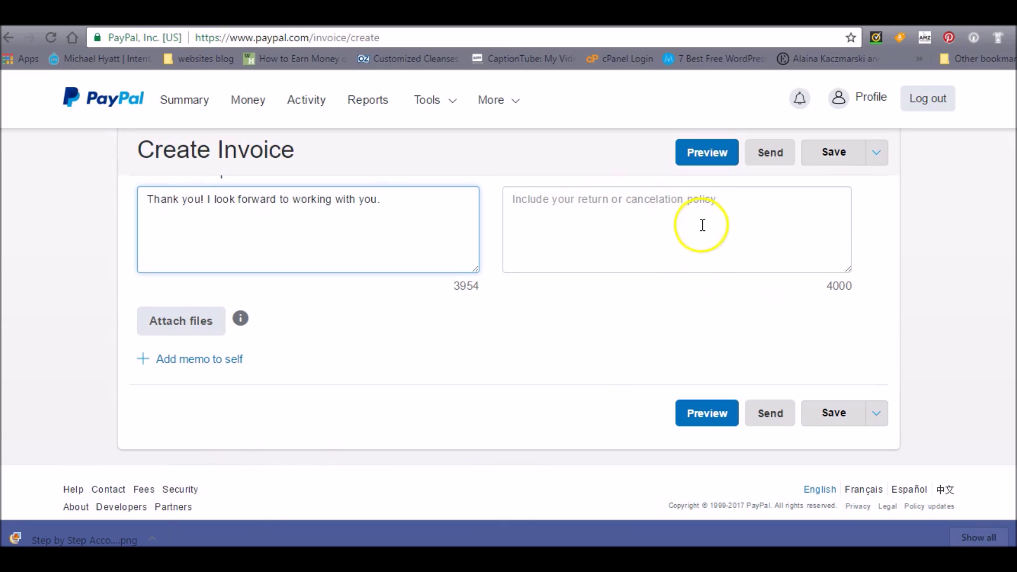
Preview invoice 2236 and scroll through its $300.00 coaching charge, bill-to details and note
click(707, 415)
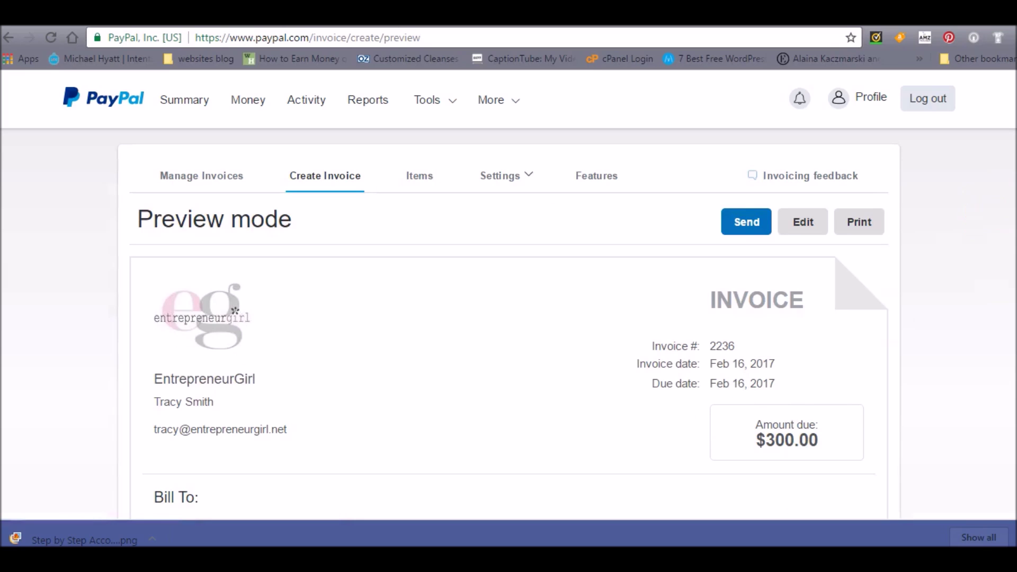
scroll(508, 323, down, 3)
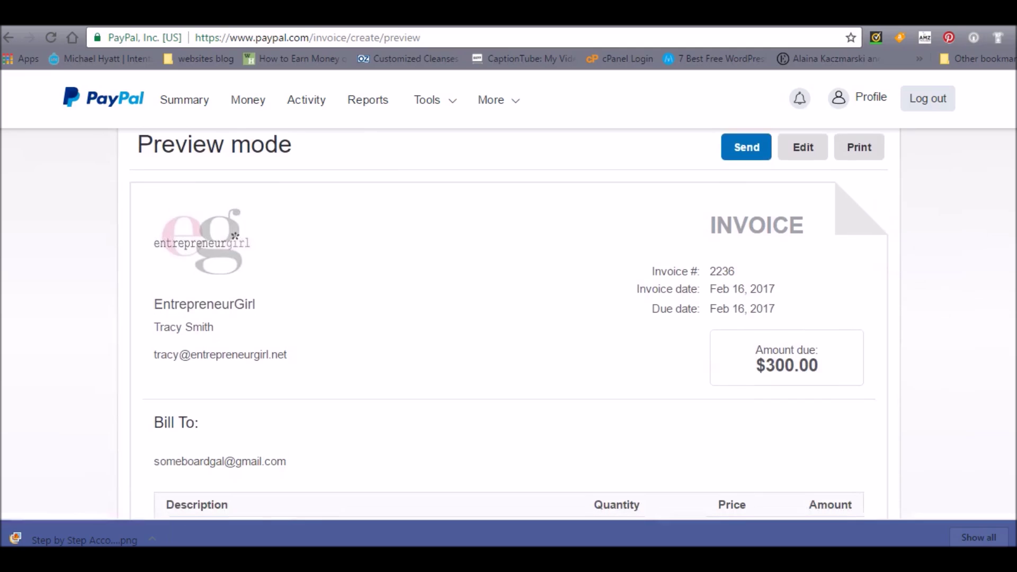
scroll(509, 323, down, 1)
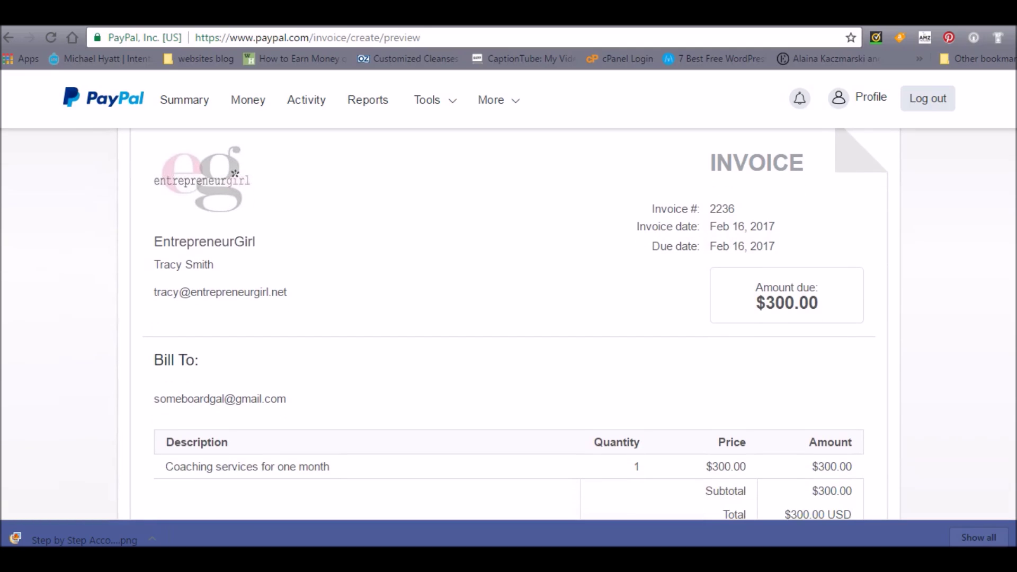
scroll(509, 323, down, 5)
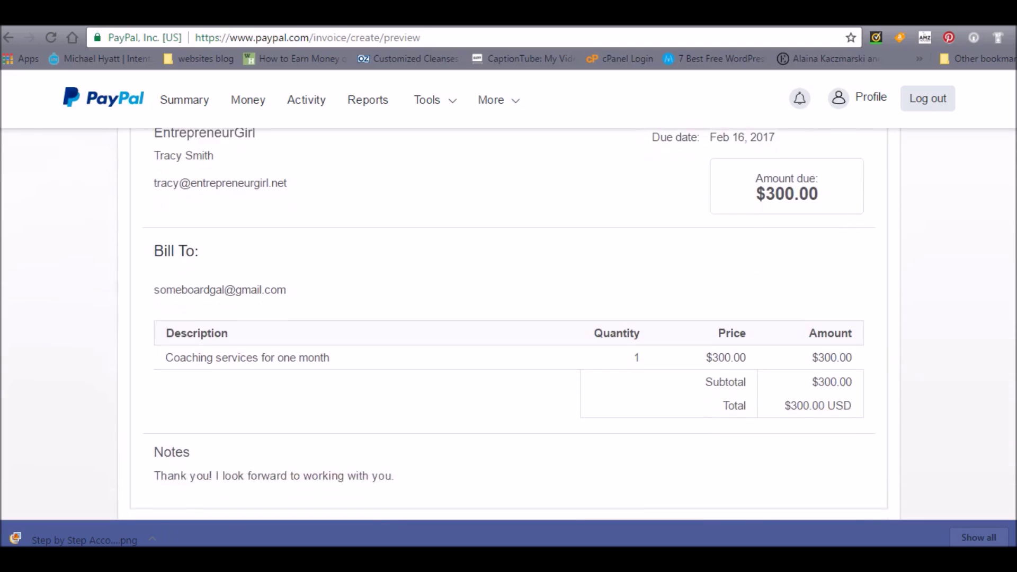
scroll(235, 311, up, 7)
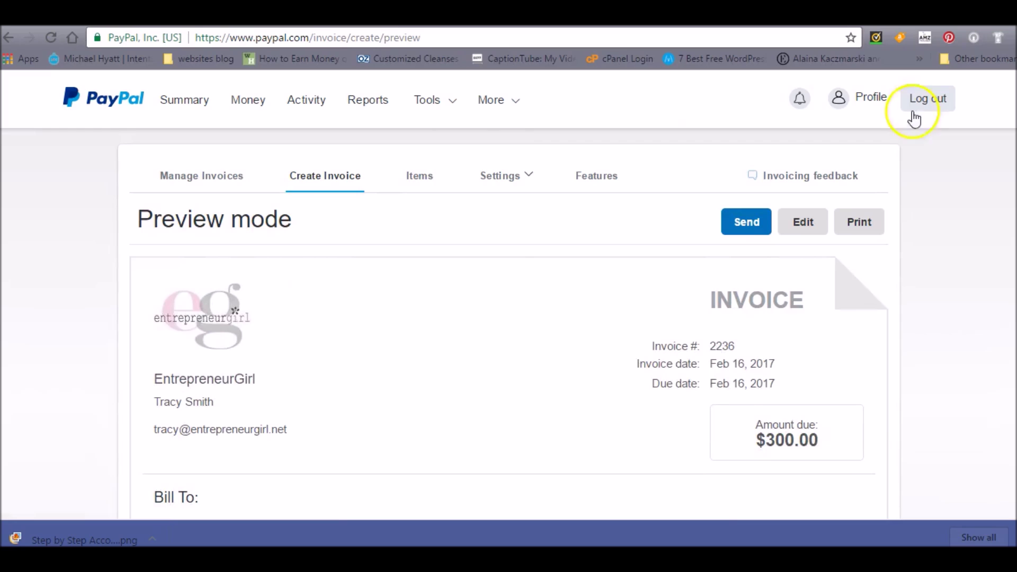
click(268, 314)
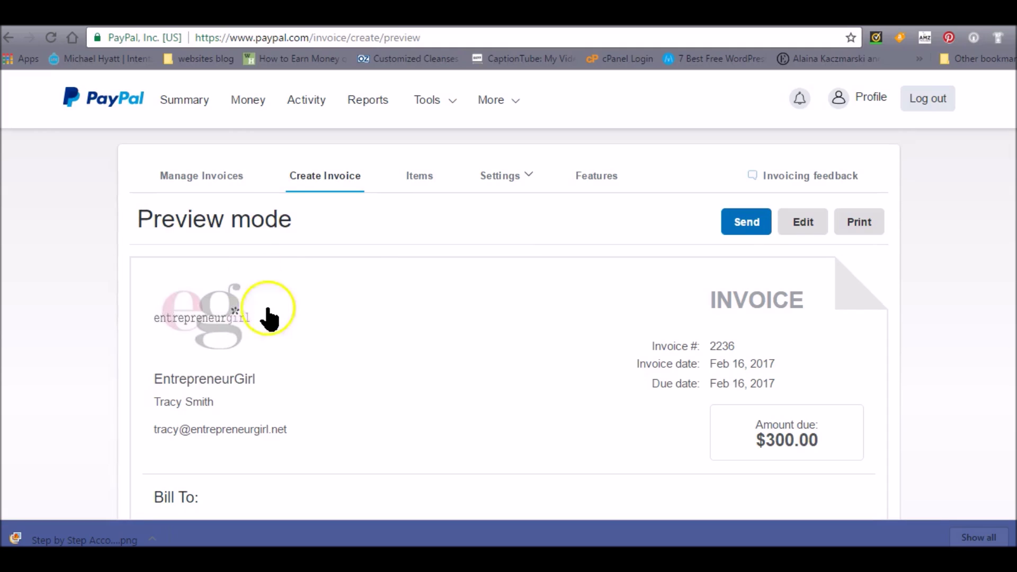
click(255, 231)
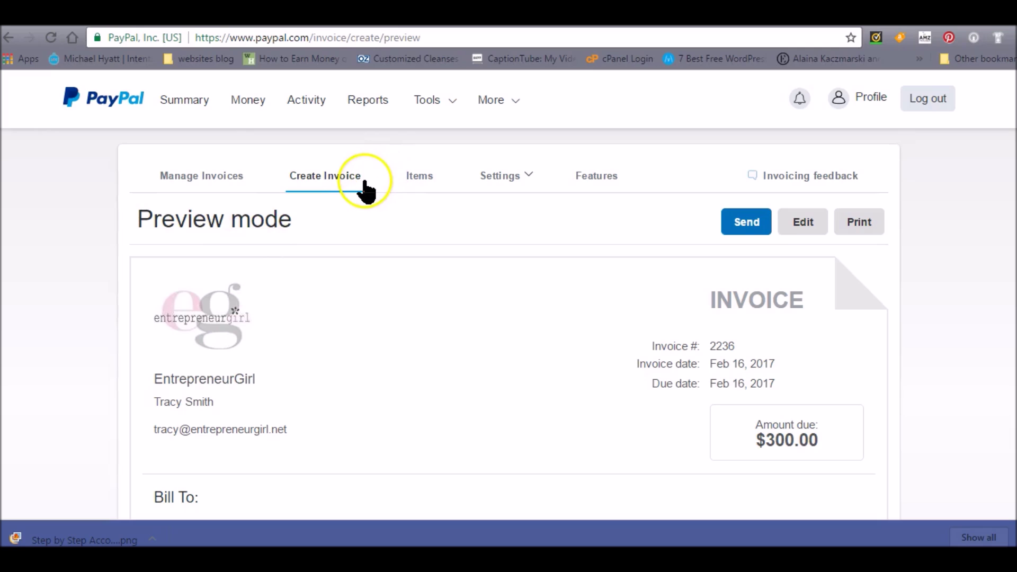
mouse_move(438, 105)
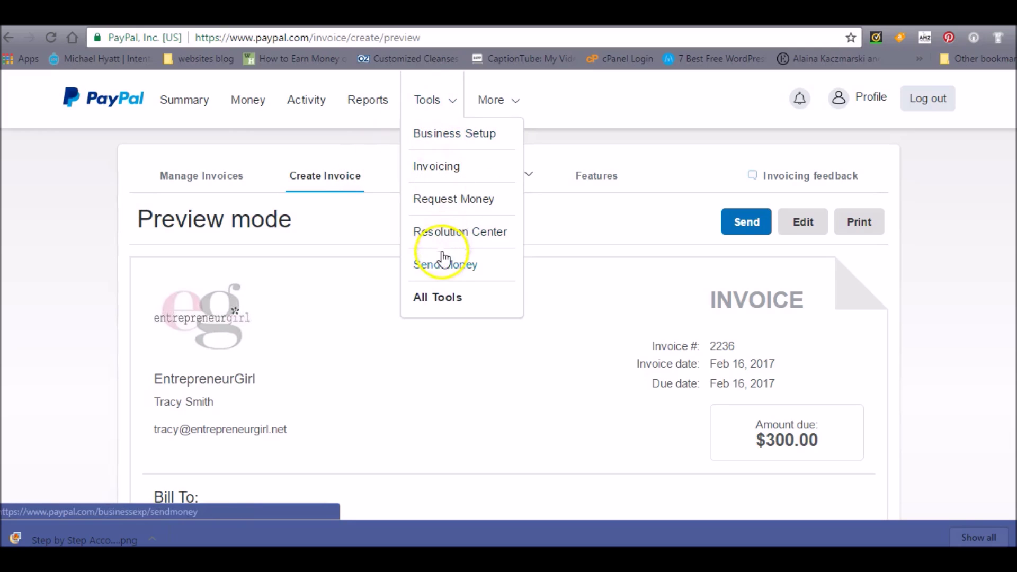
Begin a $150.00 friends-and-family payment with the note 'kljlkjkjk', then return to the Send Money options
click(443, 273)
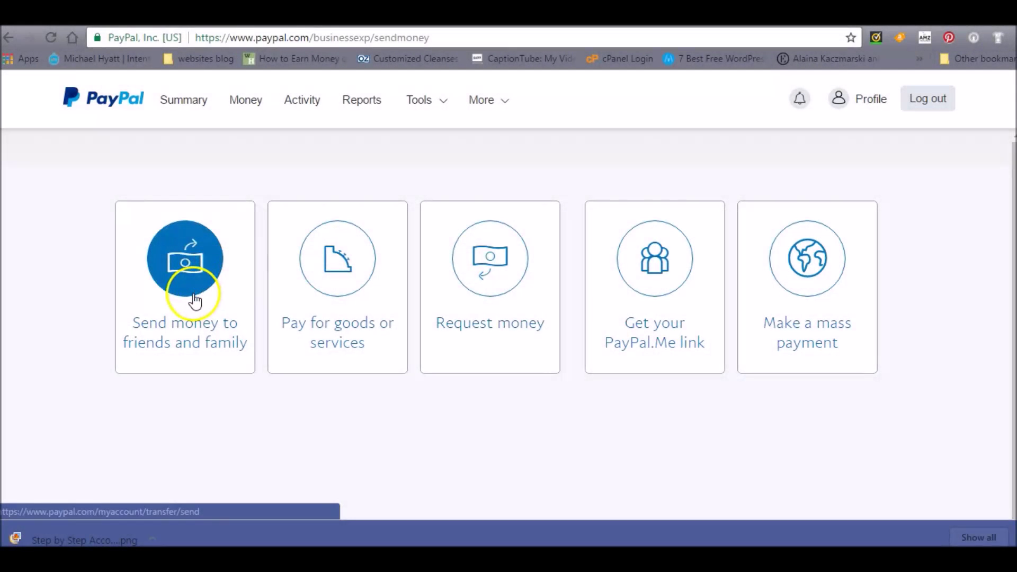
click(195, 301)
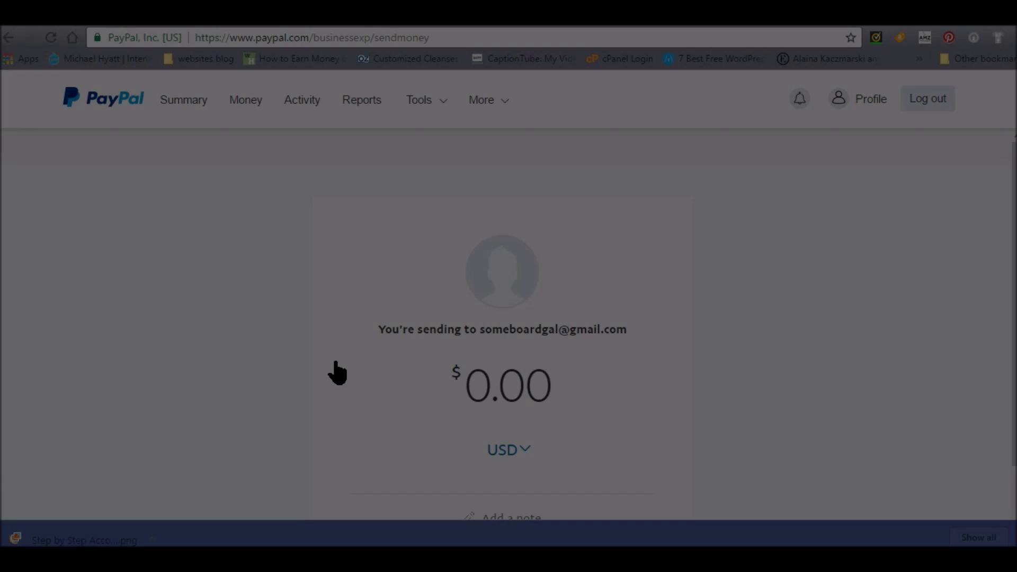
text(15)
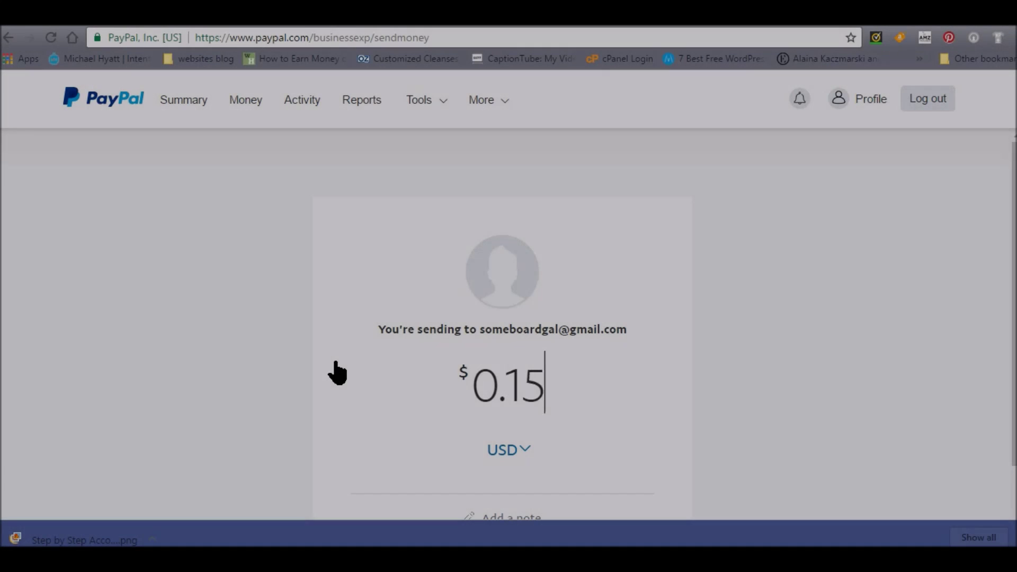
text(0.00)
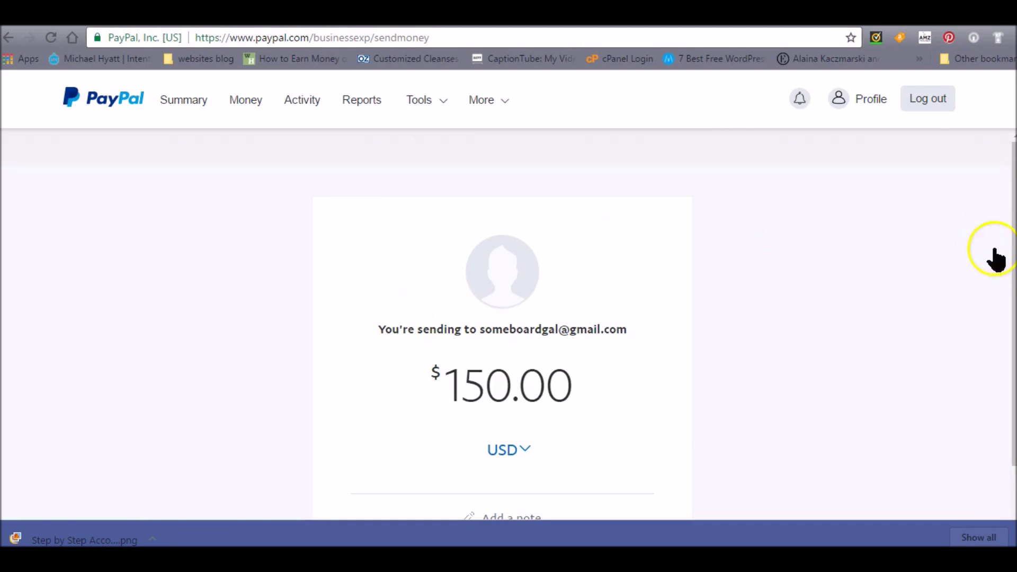
scroll(504, 318, down, 3)
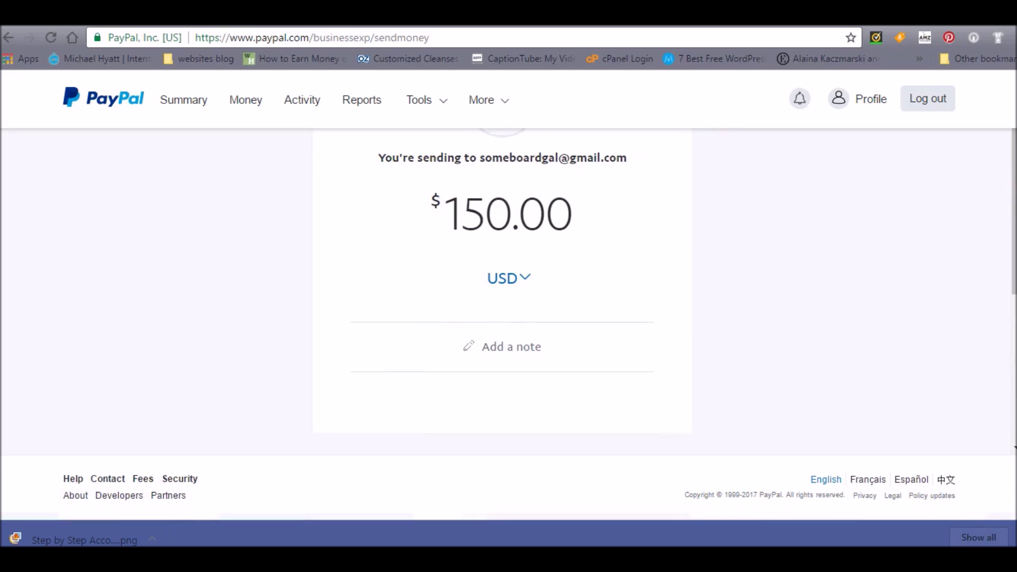
click(514, 350)
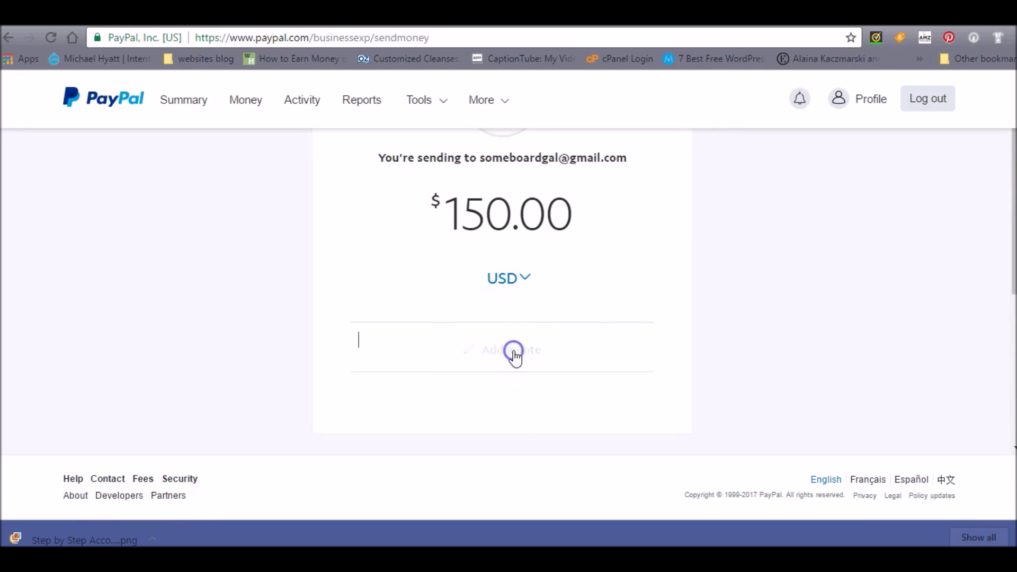
text(kljlkjkjk)
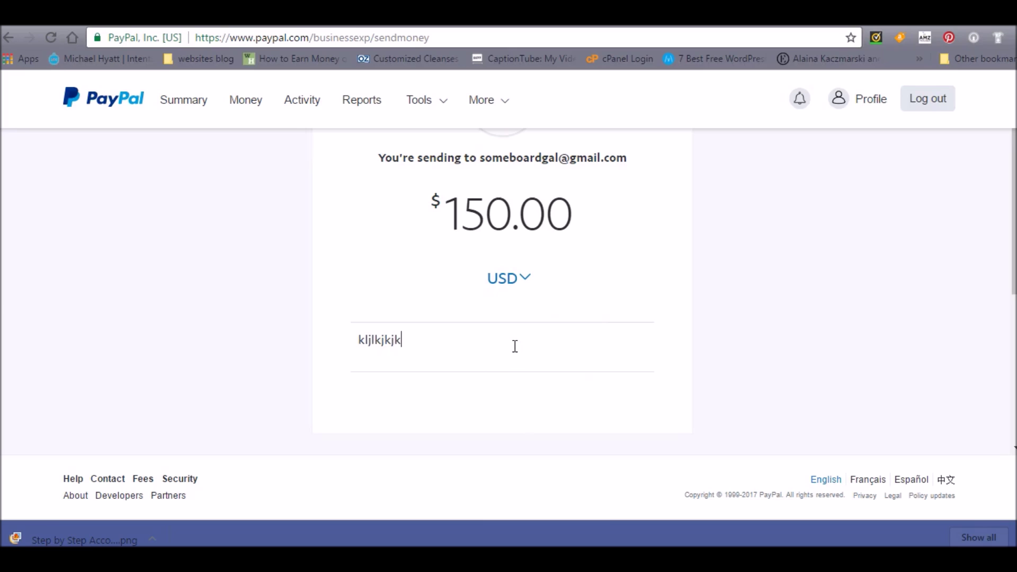
drag(1011, 226, 1012, 299)
scroll(683, 291, down, 1)
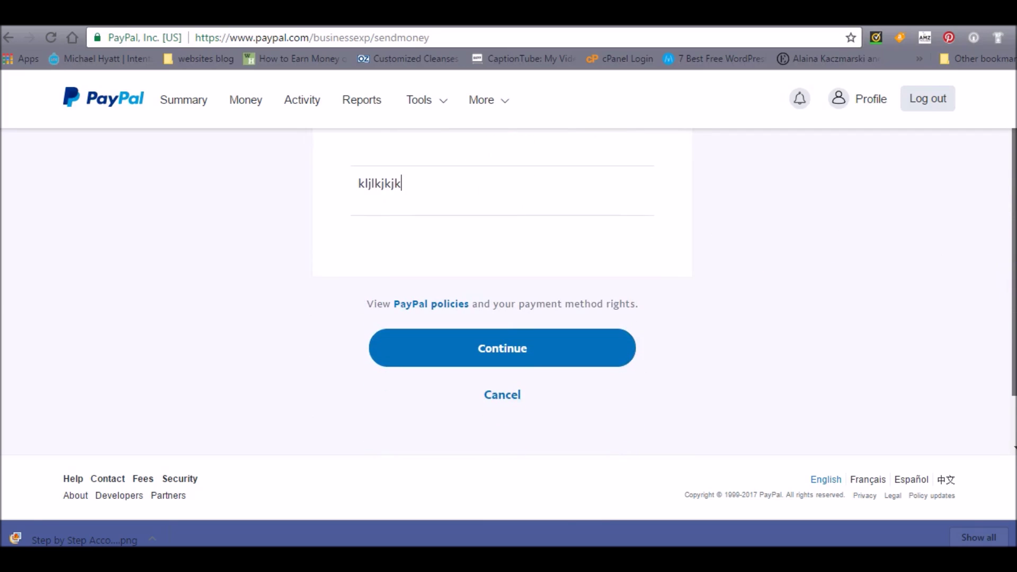
scroll(992, 152, up, 3)
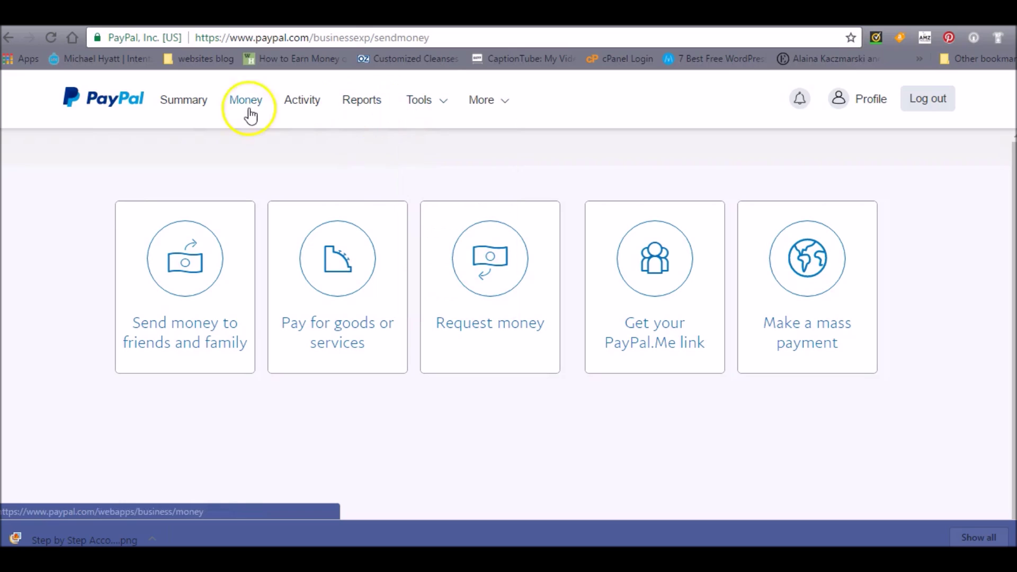
On the Summary page, switch recent activity from payments received to payments sent
click(186, 106)
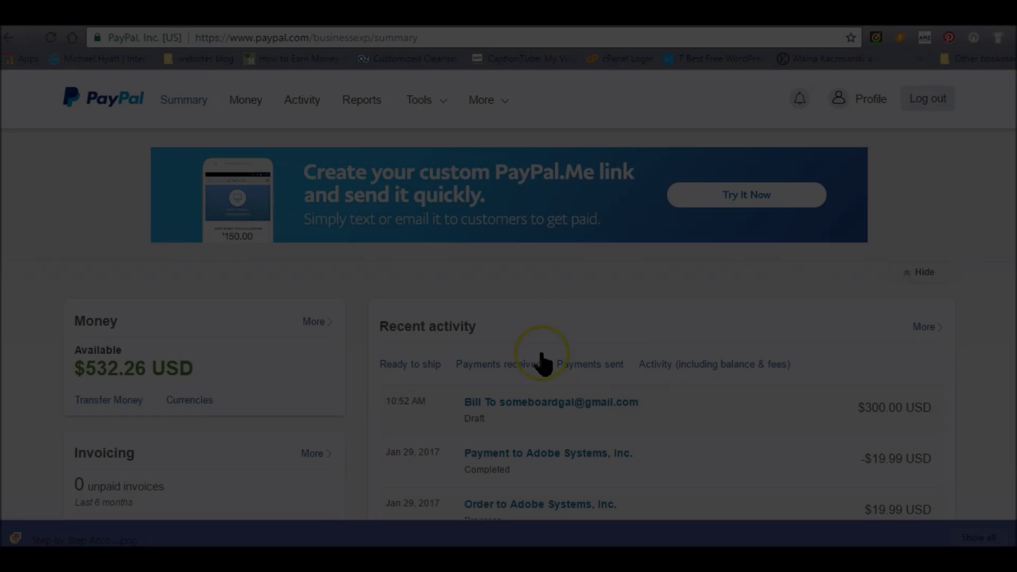
click(527, 369)
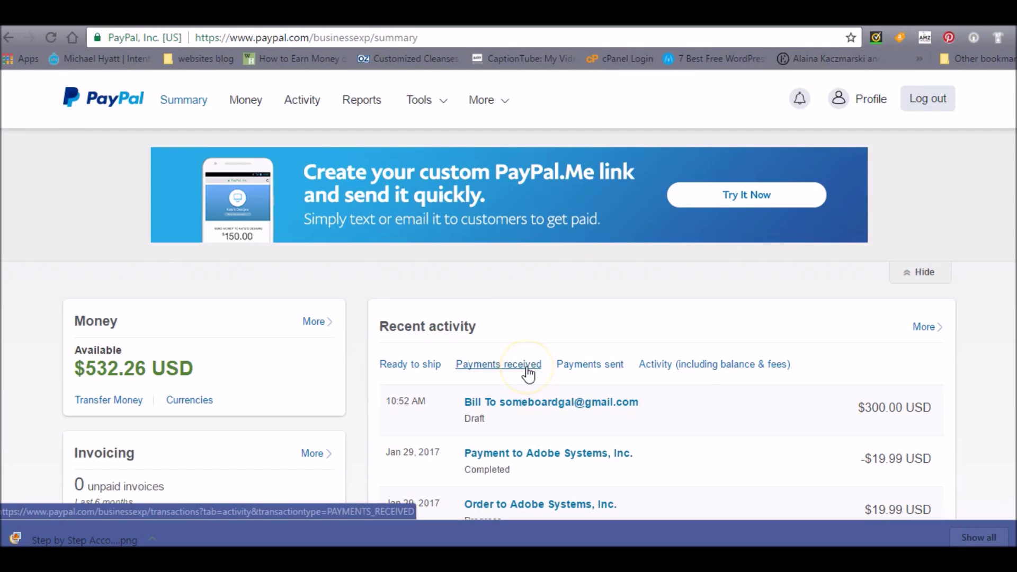
click(607, 370)
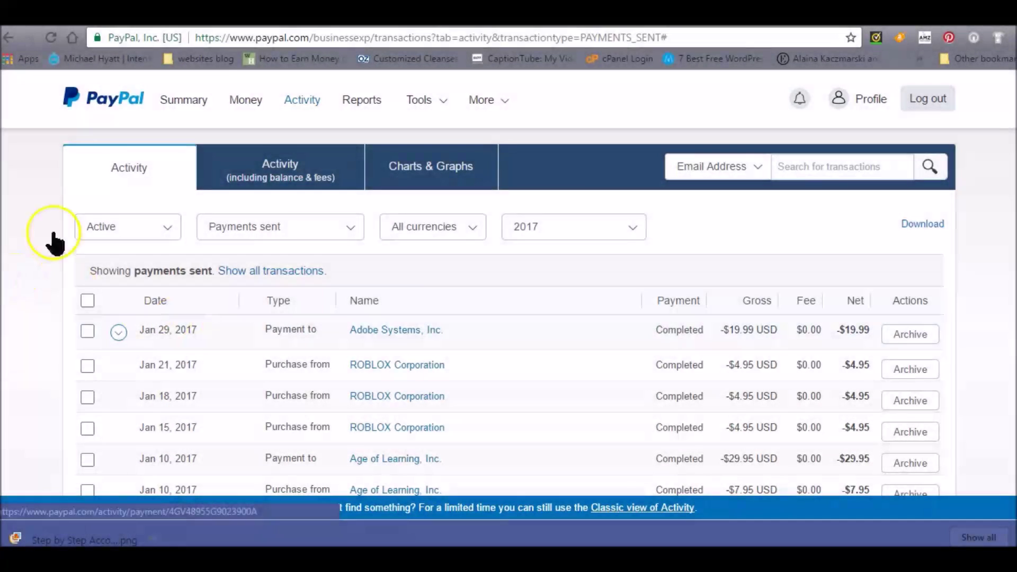
click(249, 106)
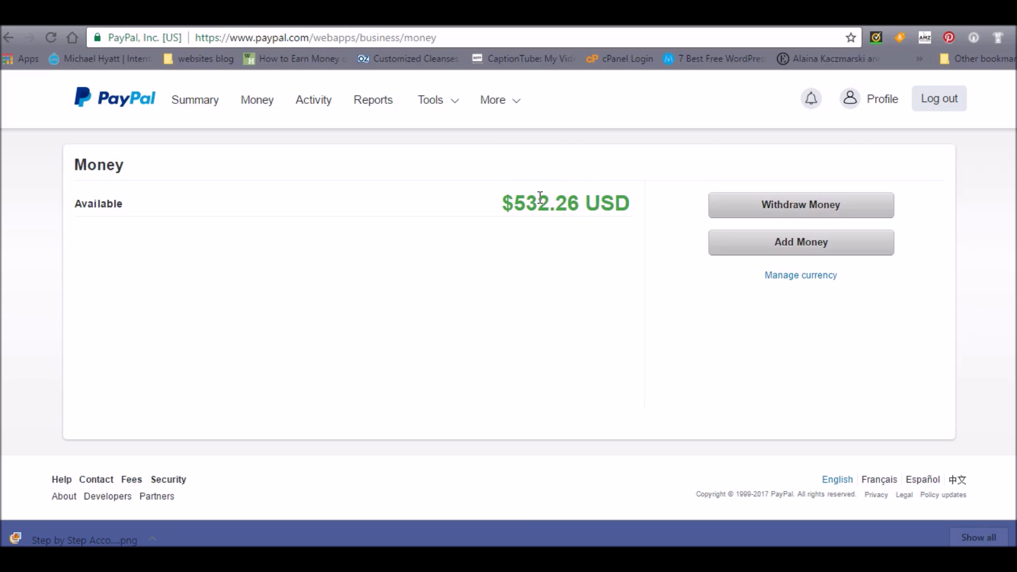
Start a withdrawal from the $532.26 USD balance
click(766, 208)
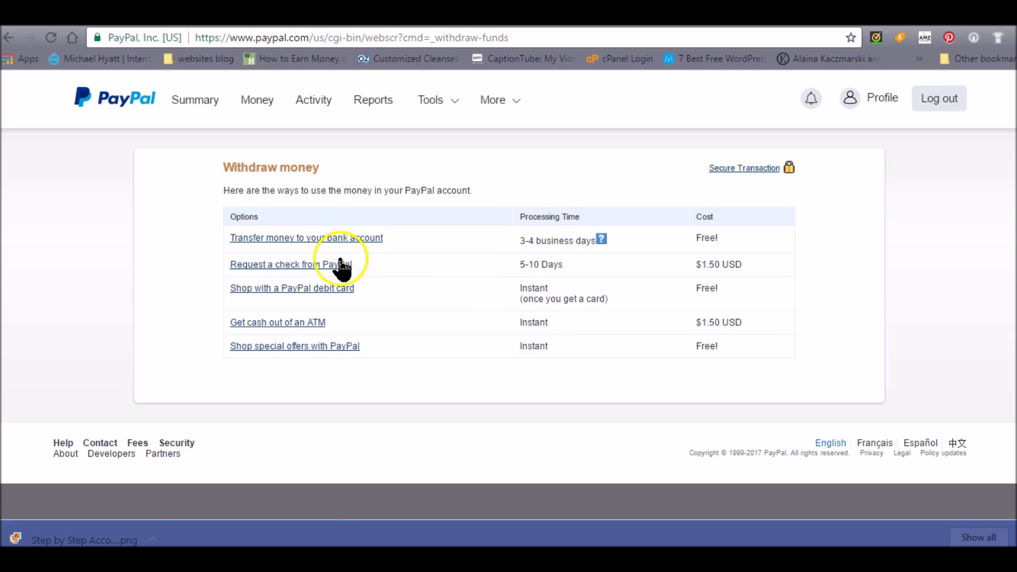
Choose the free bank transfer to send the money to the linked bank account
click(331, 240)
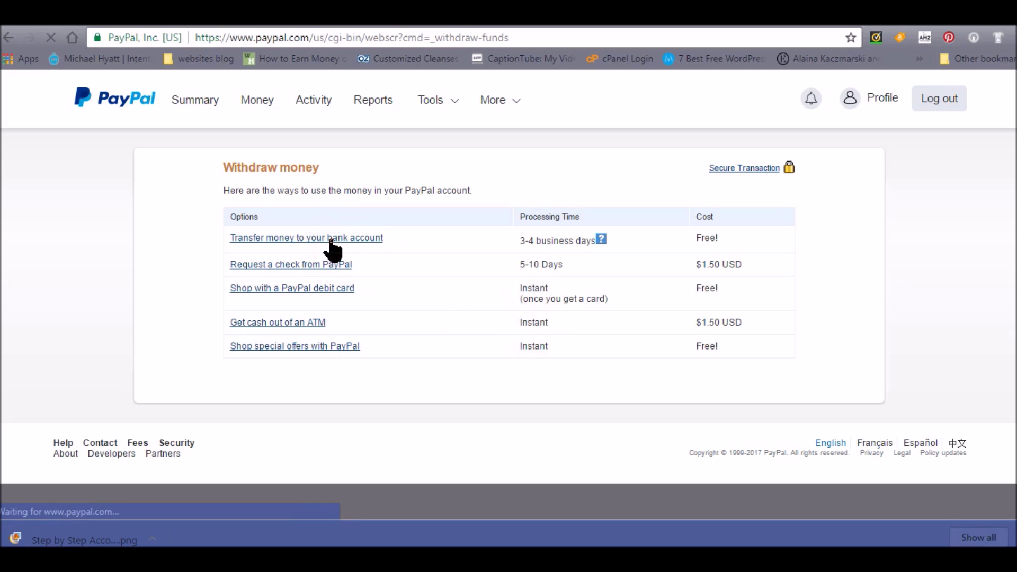